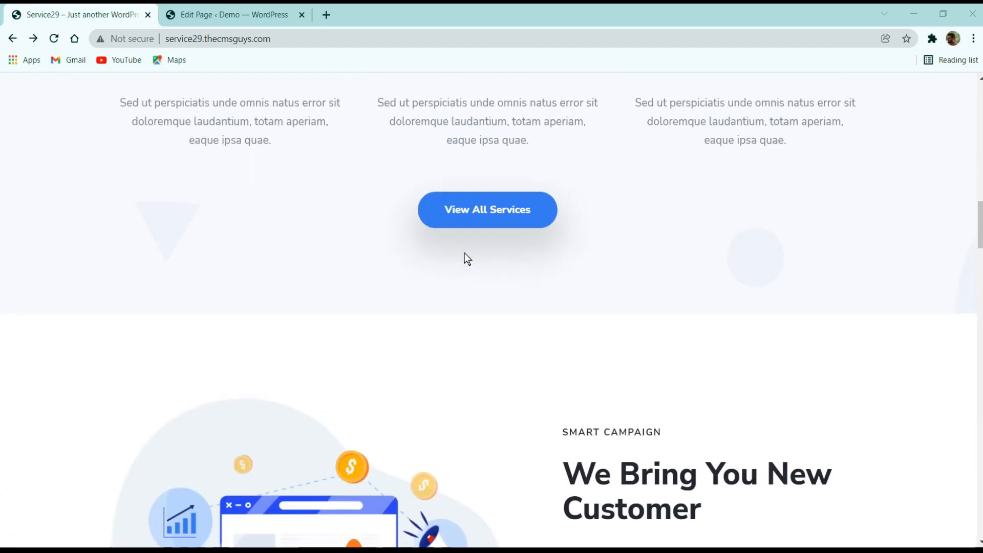
Examine the testimonials section of the reference site, including its quote cards, client photos, names and job titles
scroll(219, 196, up, 3)
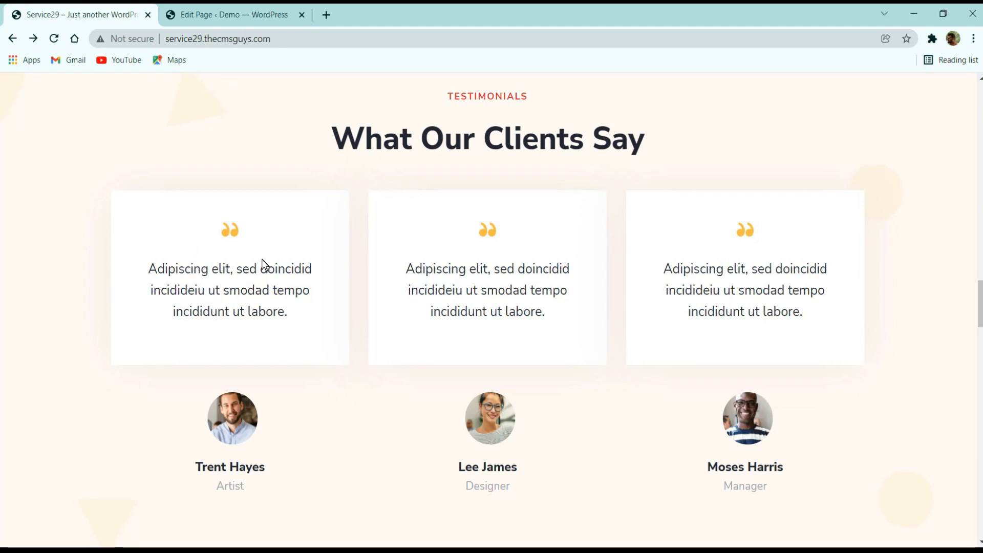
drag(262, 259, 296, 318)
click(285, 397)
drag(172, 429, 266, 423)
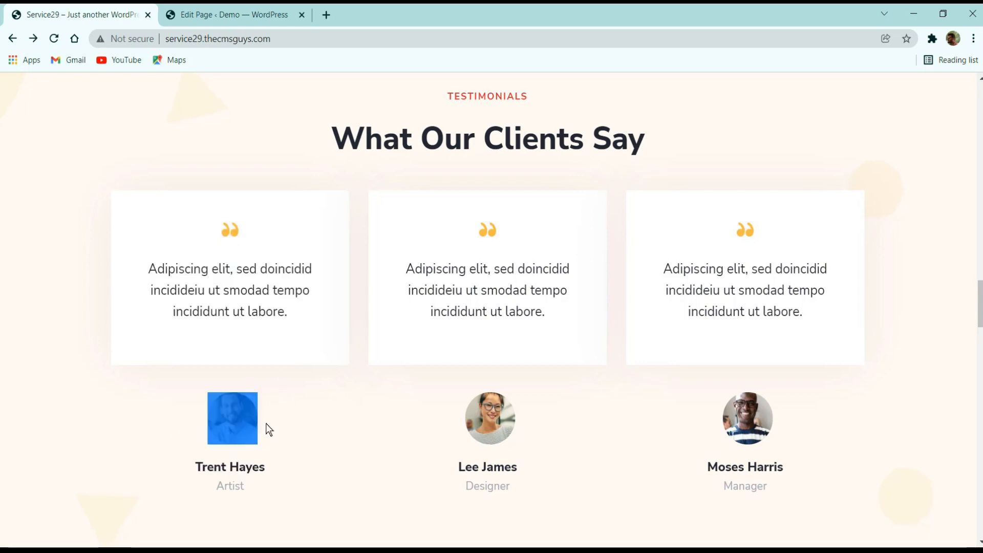
click(231, 476)
mouse_move(195, 466)
mouse_down()
mouse_move(293, 474)
mouse_move(193, 481)
mouse_up()
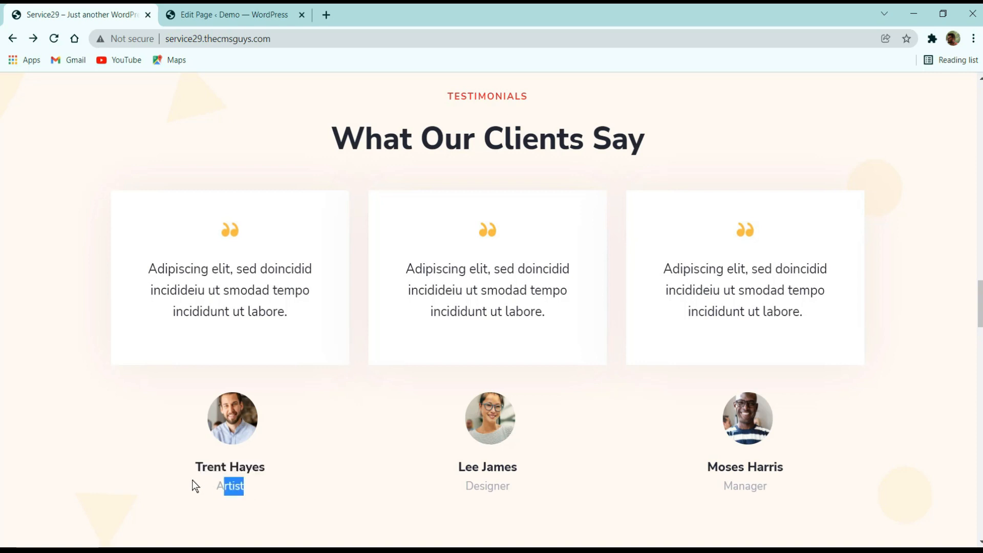
click(634, 457)
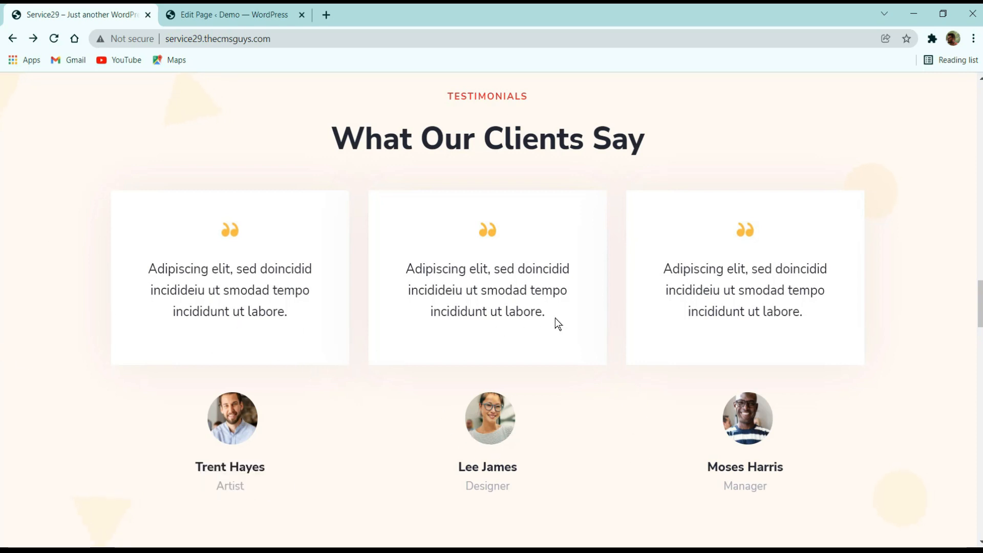
scroll(556, 321, up, 2)
scroll(556, 321, down, 2)
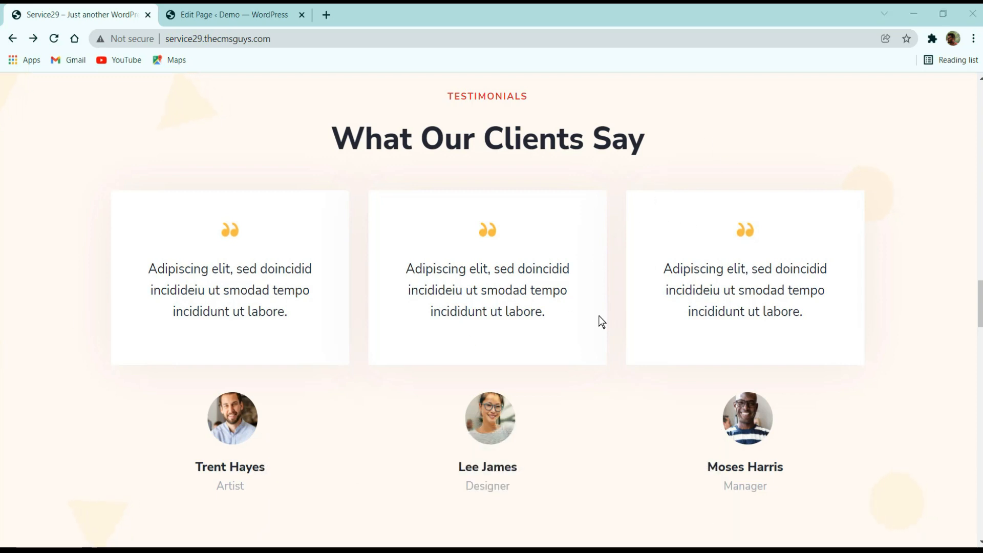
Open the demo site's Home page in Elementor and add a single-column section below the counters
click(272, 8)
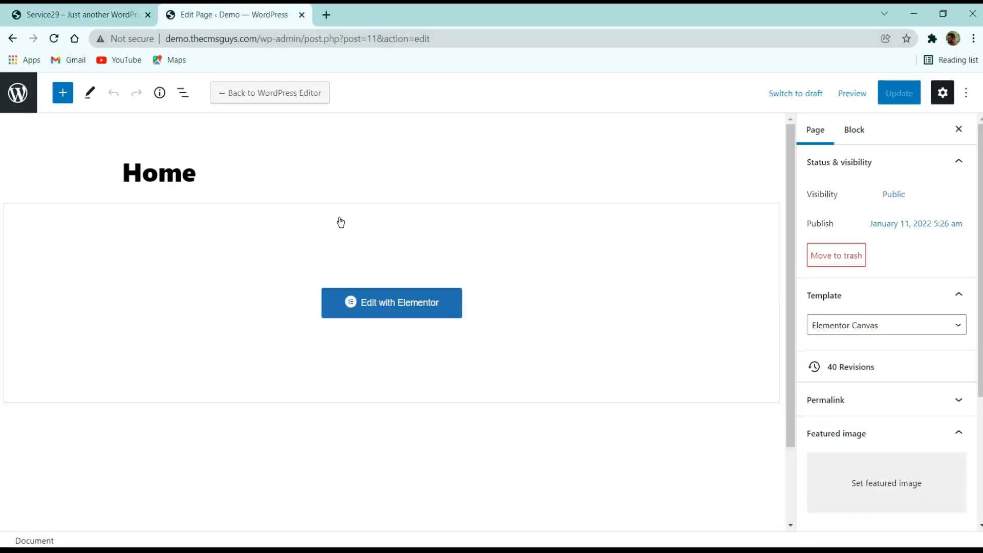
click(394, 304)
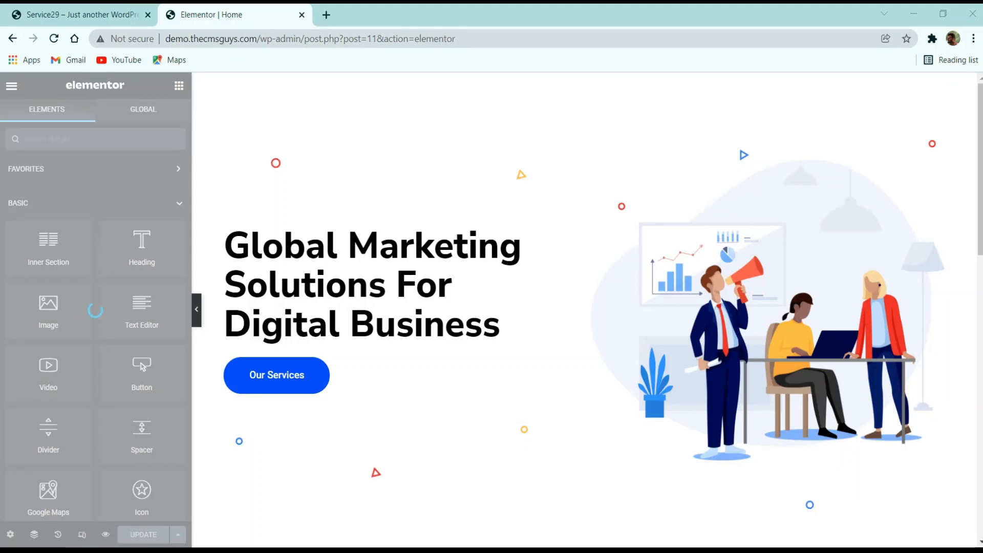
scroll(596, 259, down, 12)
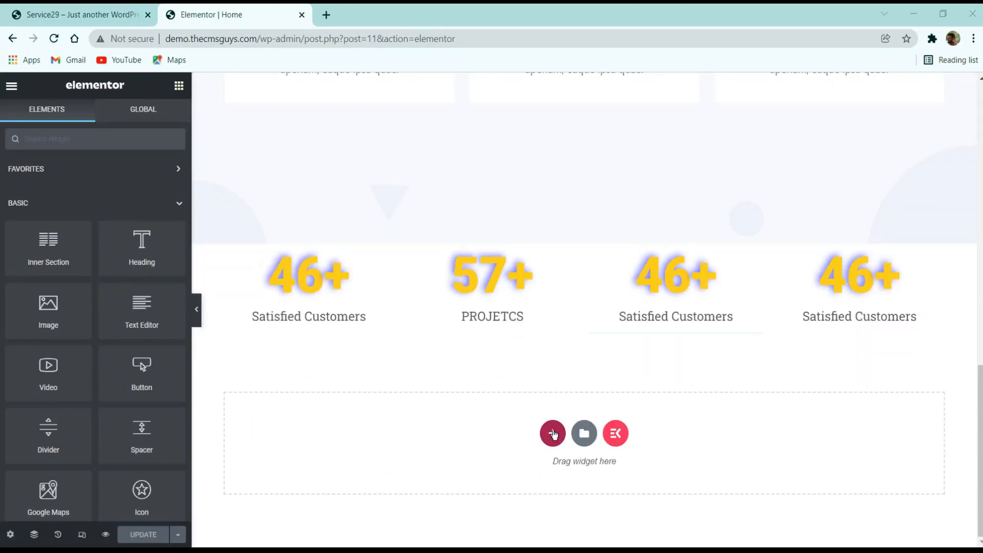
click(552, 434)
click(419, 450)
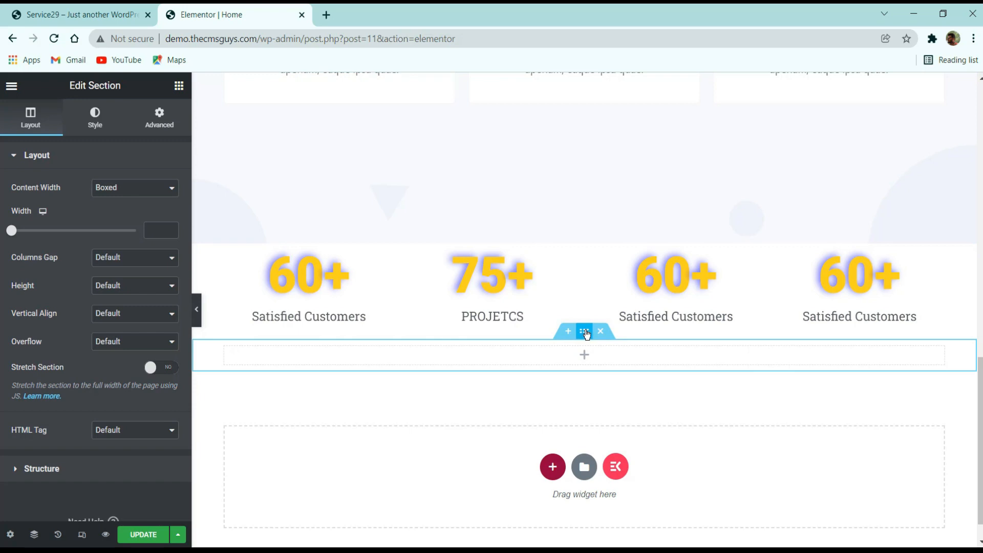
Set the new section's height to Fit To Screen and give it a classic background in colour FFFAF3
click(119, 287)
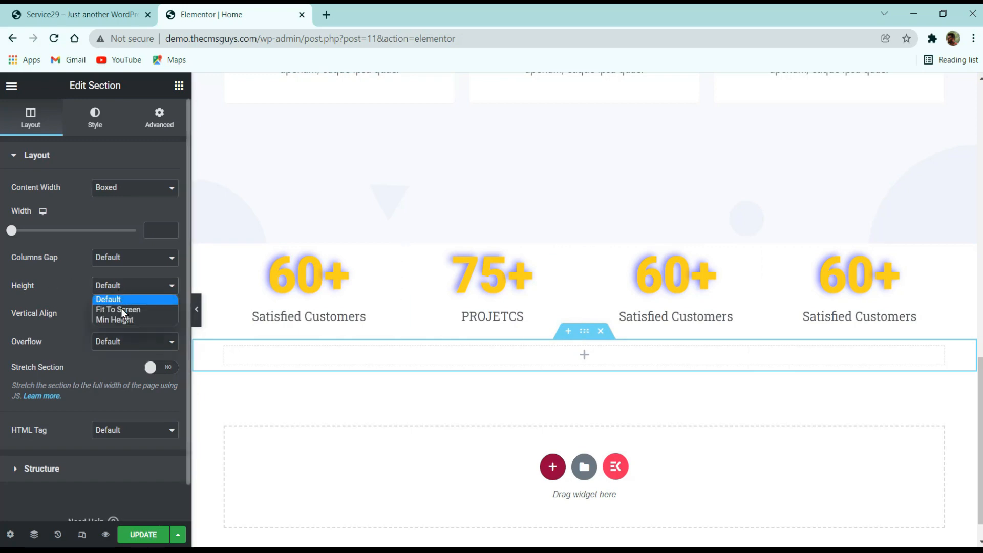
click(121, 309)
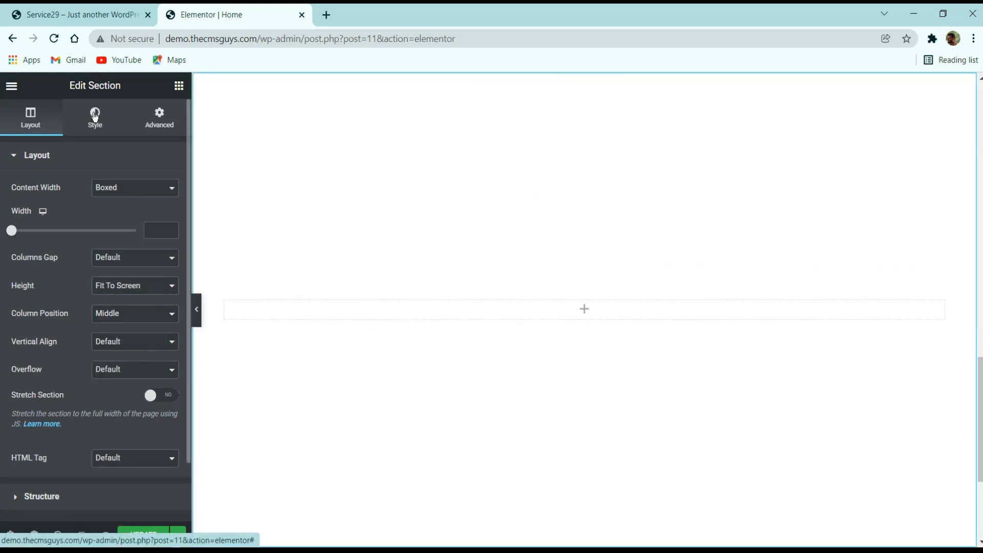
click(95, 116)
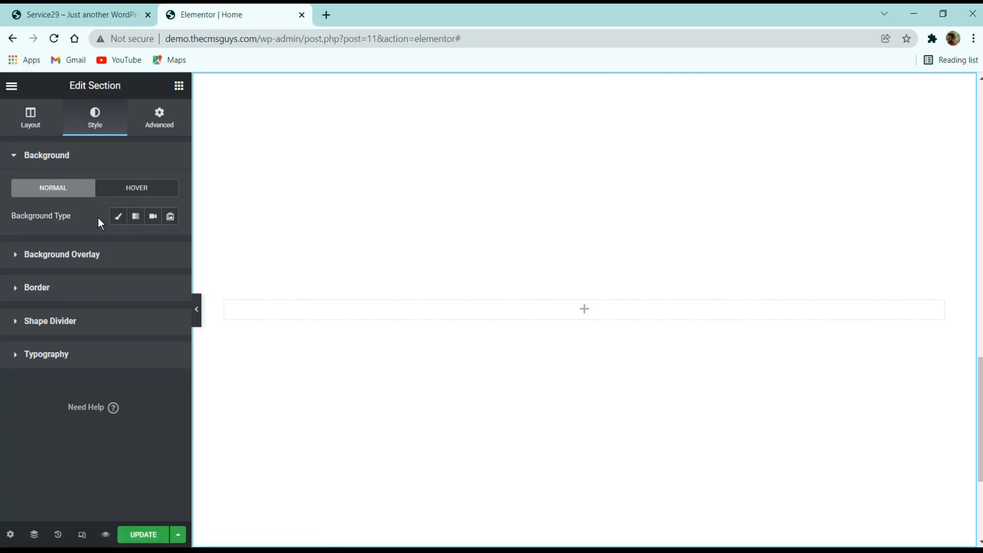
click(116, 218)
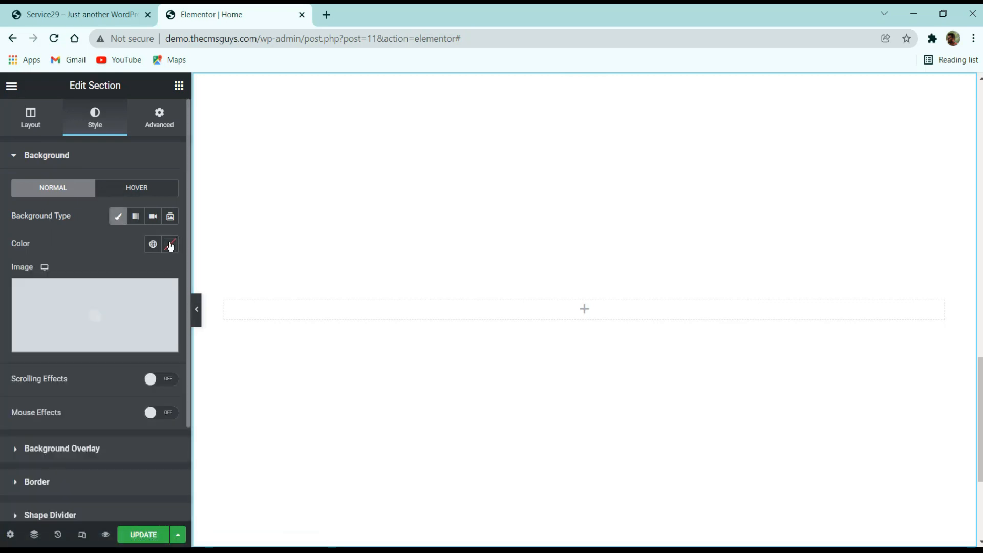
click(170, 244)
text(FFFAF3)
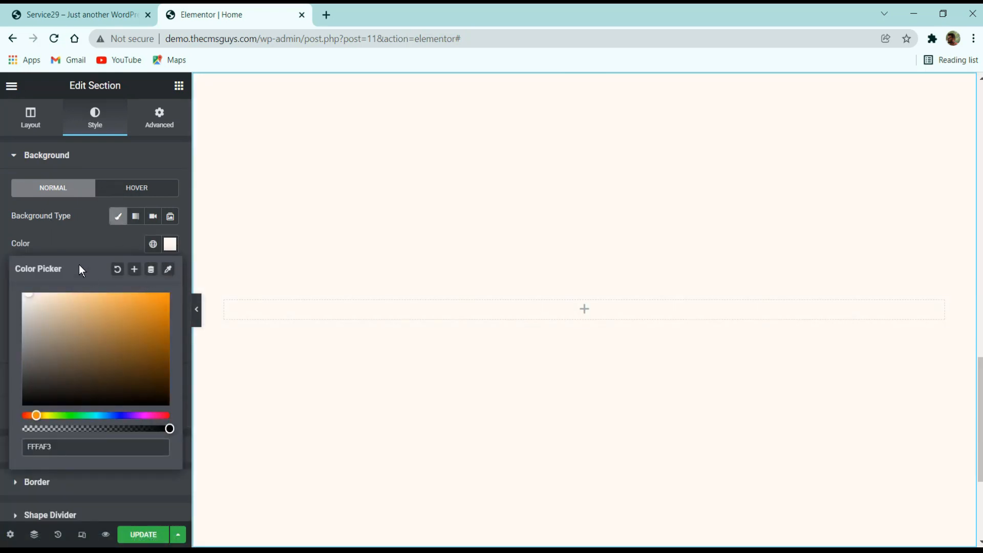
click(97, 245)
scroll(586, 281, up, 3)
scroll(589, 280, down, 3)
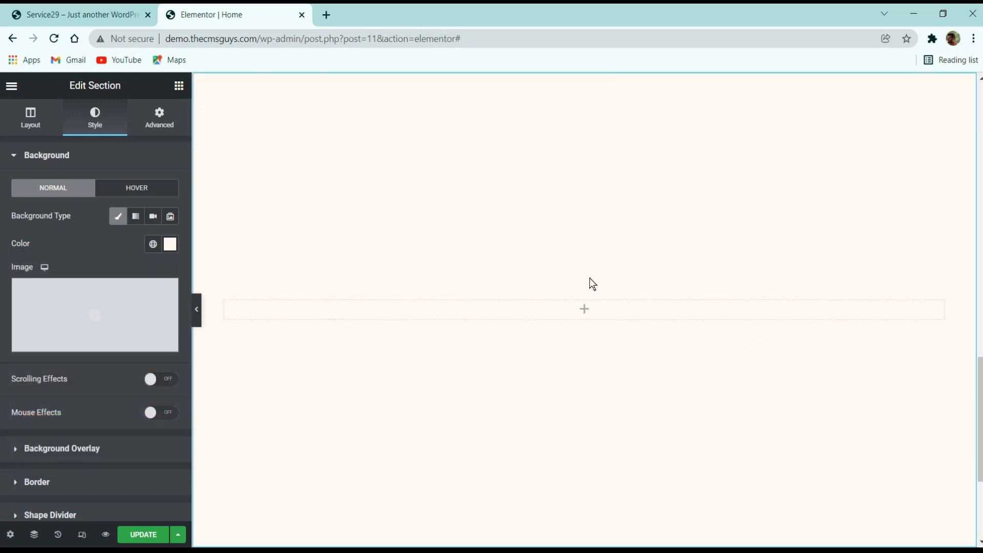
Compare the new section's background with the testimonials section on the reference site
key(ctrl+Tab)
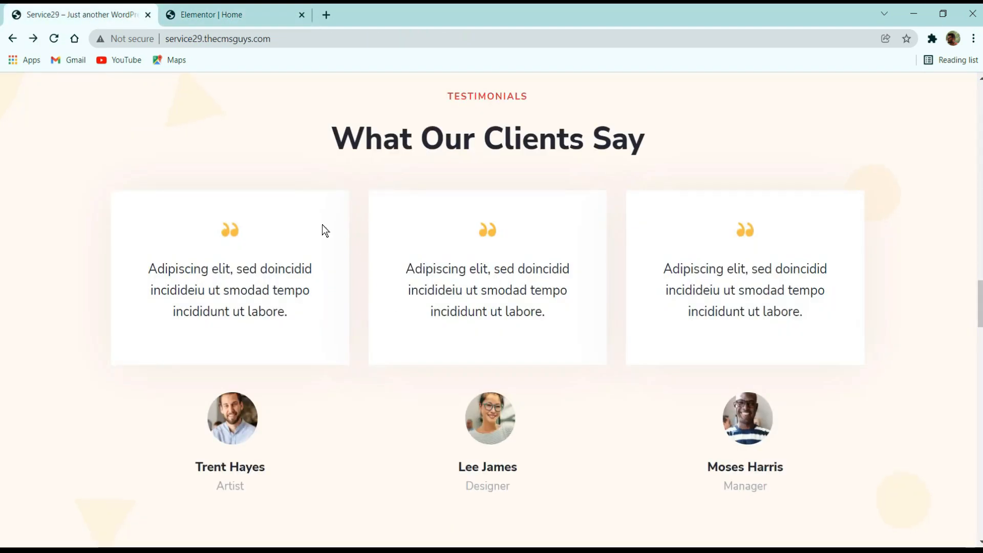
click(246, 7)
click(117, 6)
key(ctrl+Tab)
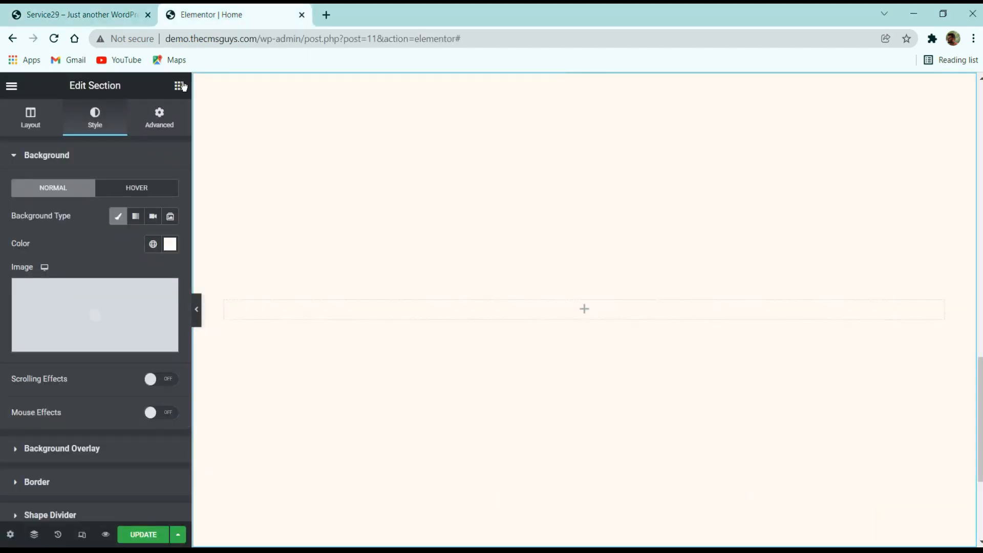
Place an Inner Section widget in the new section and add a third column to it
click(179, 85)
text(inn)
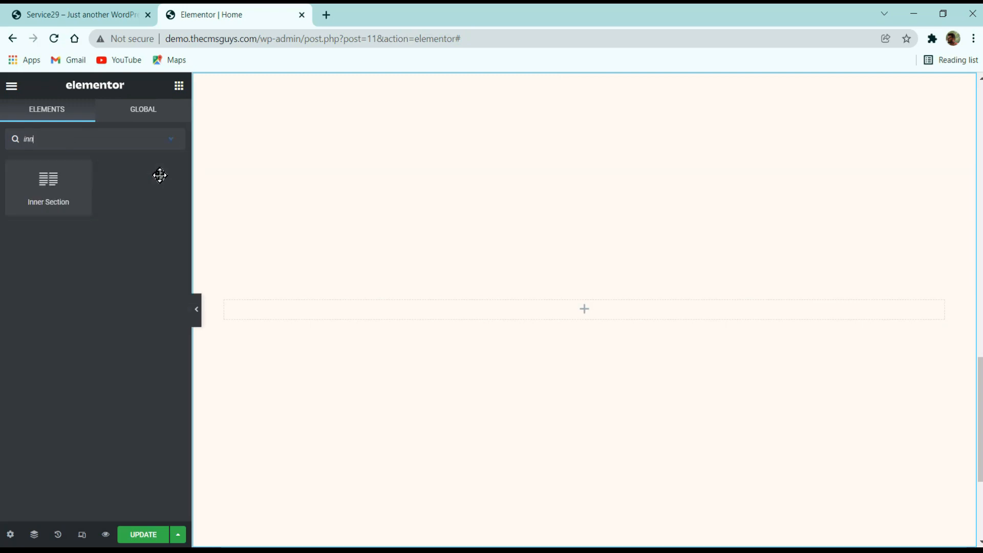
drag(48, 184, 530, 312)
right_click(232, 303)
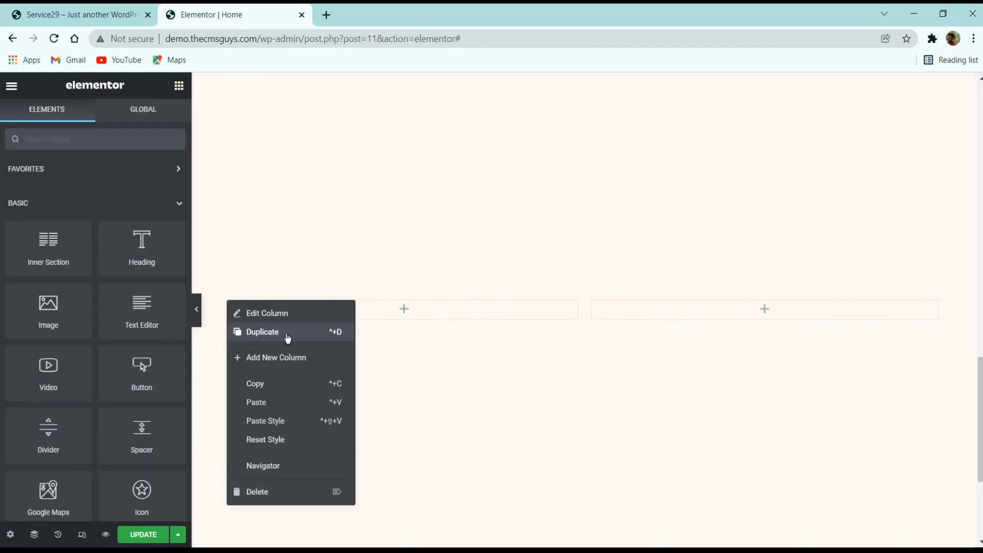
click(277, 357)
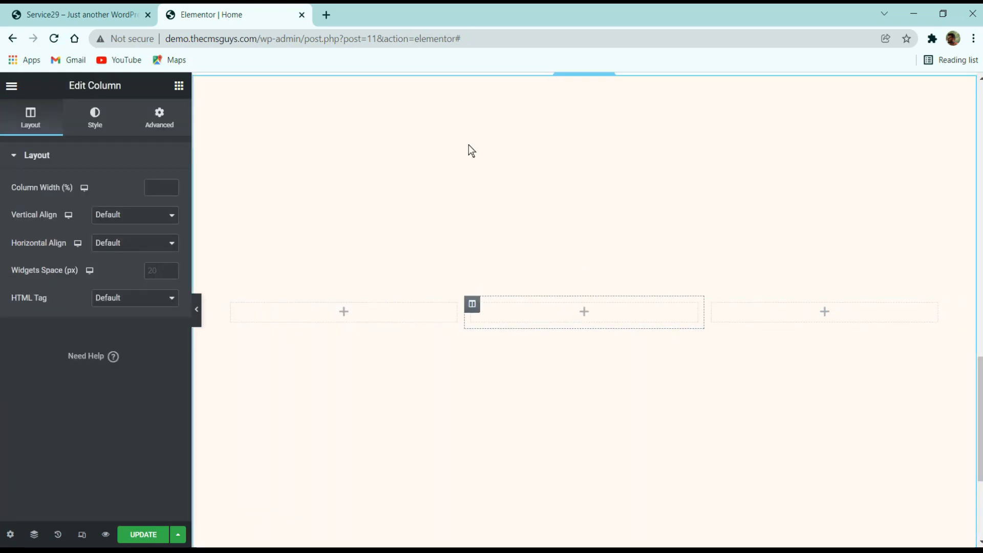
Set the columns gap of the outer cream-coloured section to No Gap
scroll(467, 149, up, 5)
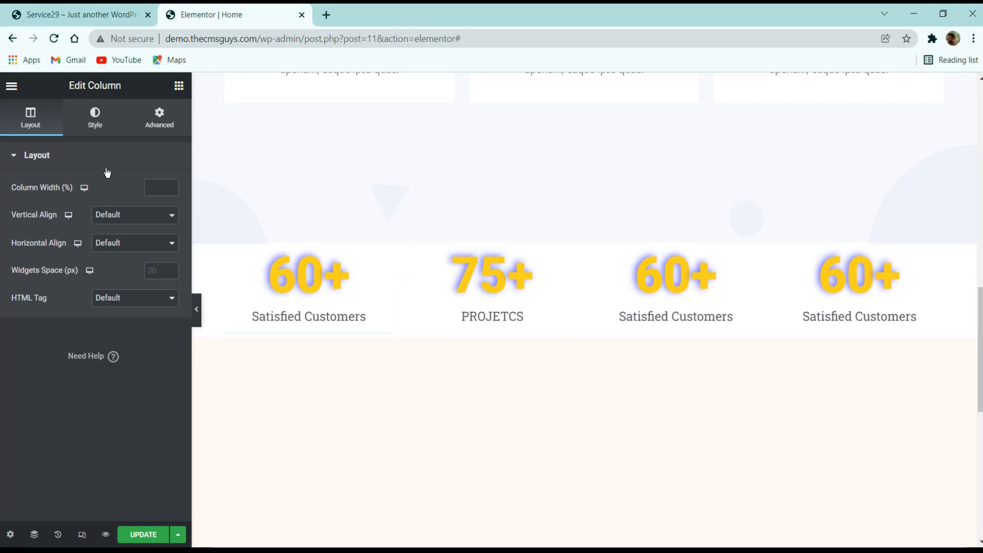
click(126, 215)
click(103, 190)
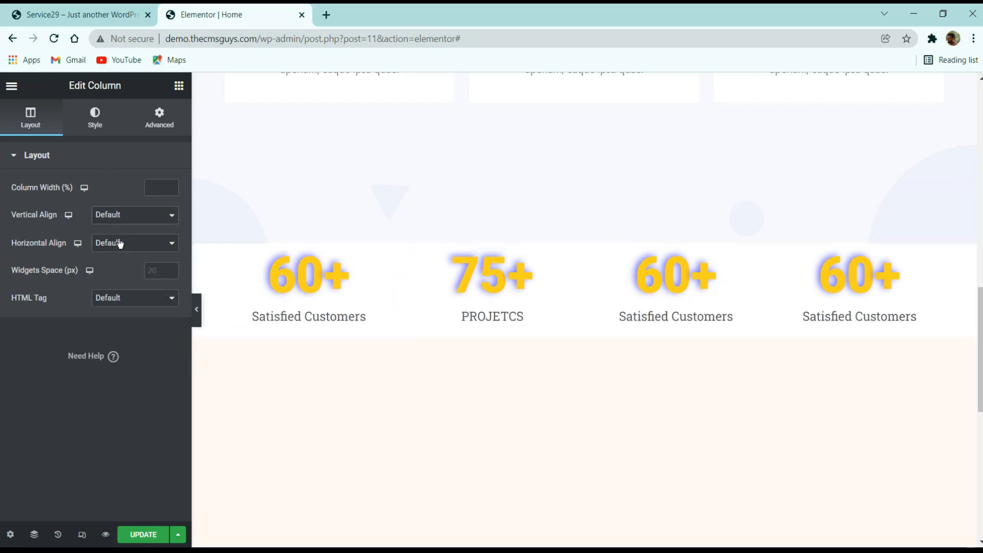
click(584, 342)
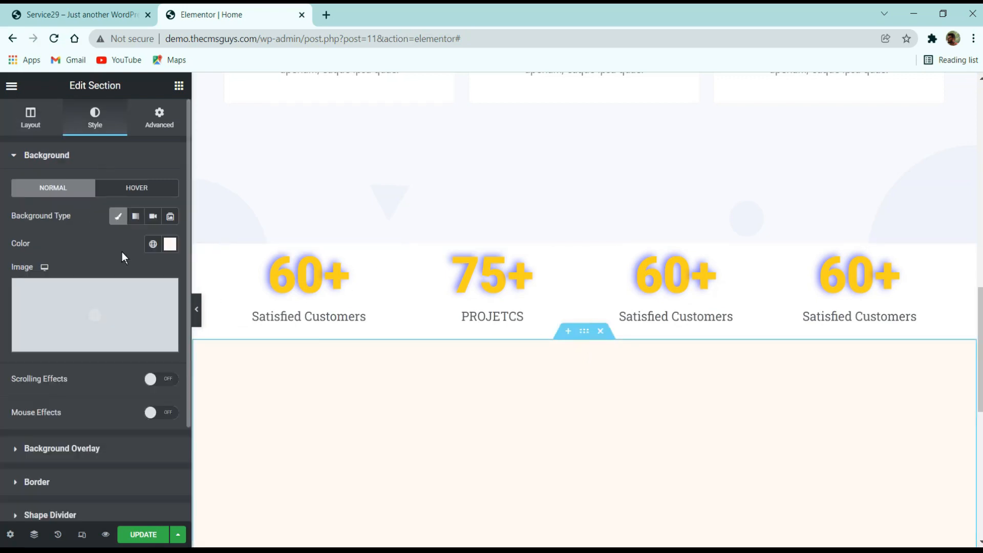
click(56, 121)
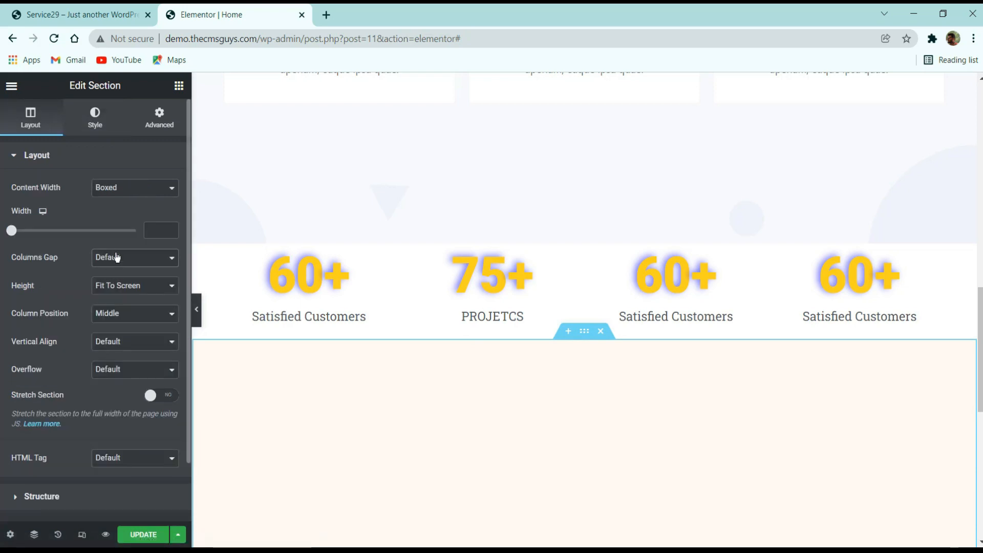
click(117, 257)
click(108, 282)
scroll(515, 285, down, 5)
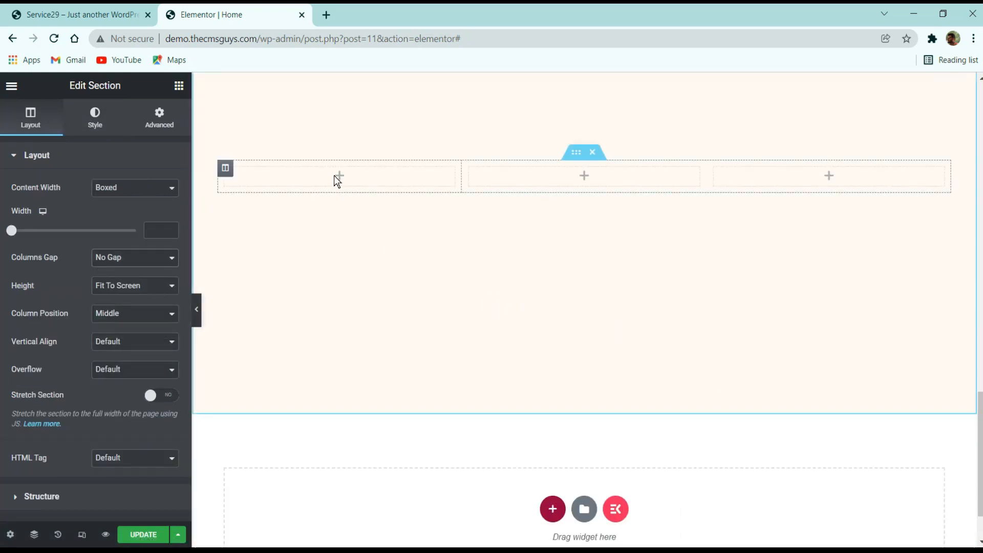
Find the standard Image Box widget and place it in the first column of the inner section
click(483, 182)
click(50, 8)
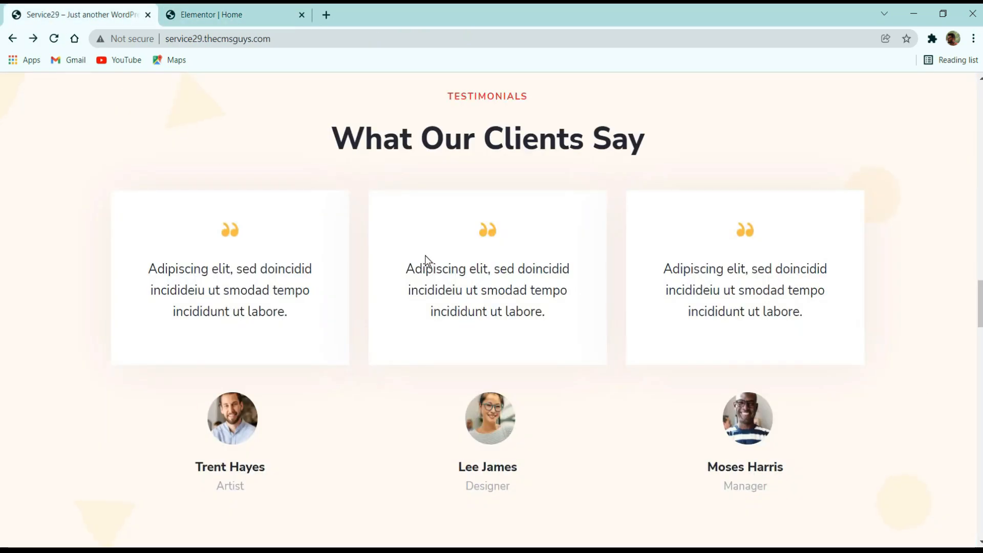
click(225, 14)
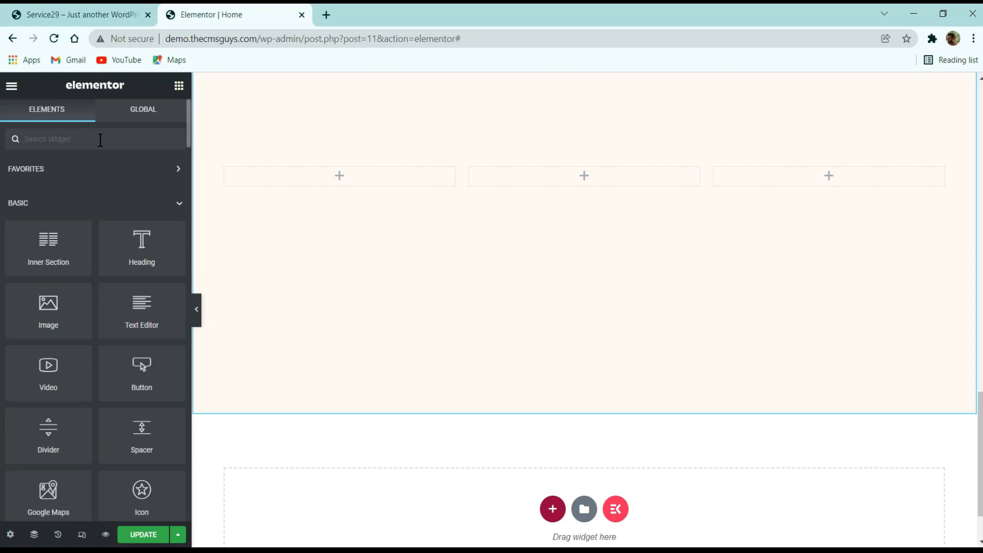
text(image)
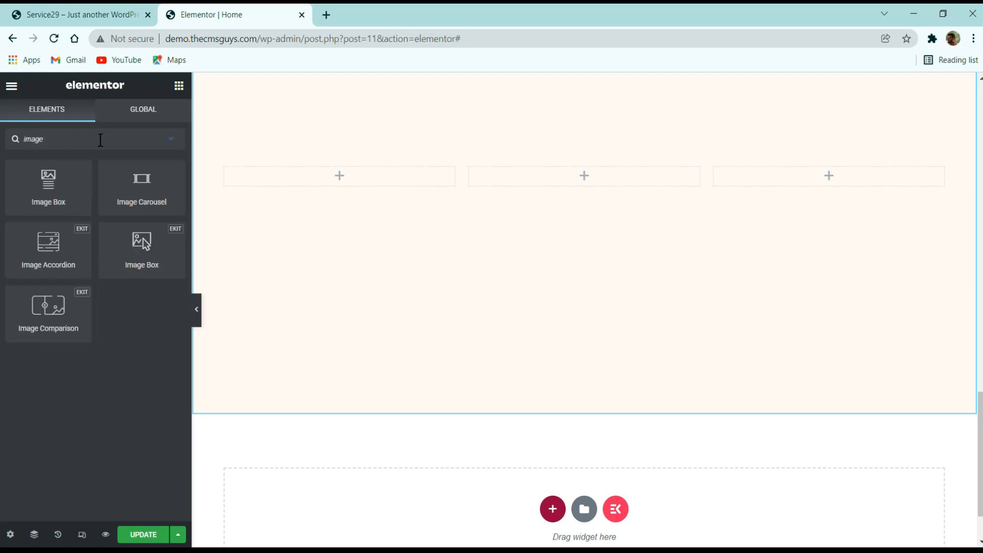
text( b)
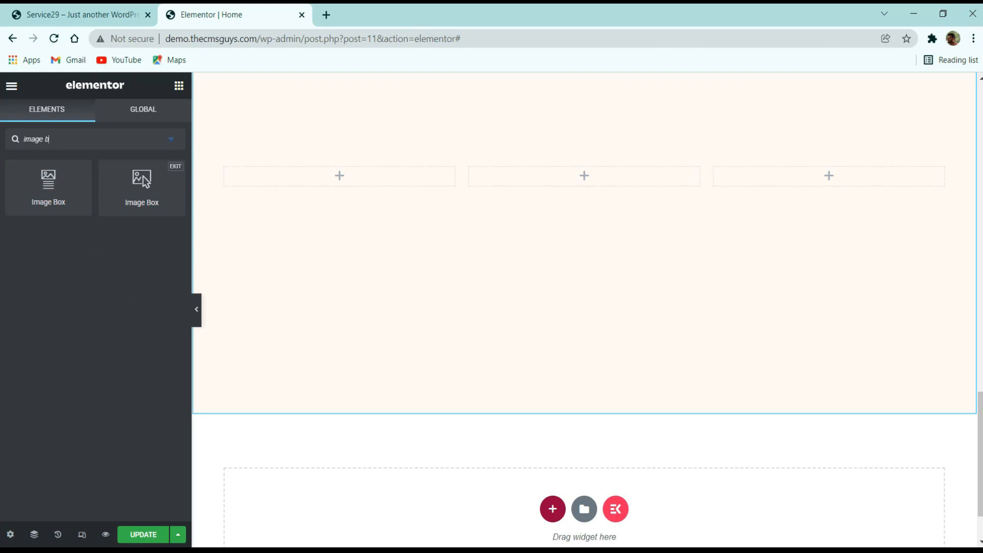
drag(70, 193, 351, 176)
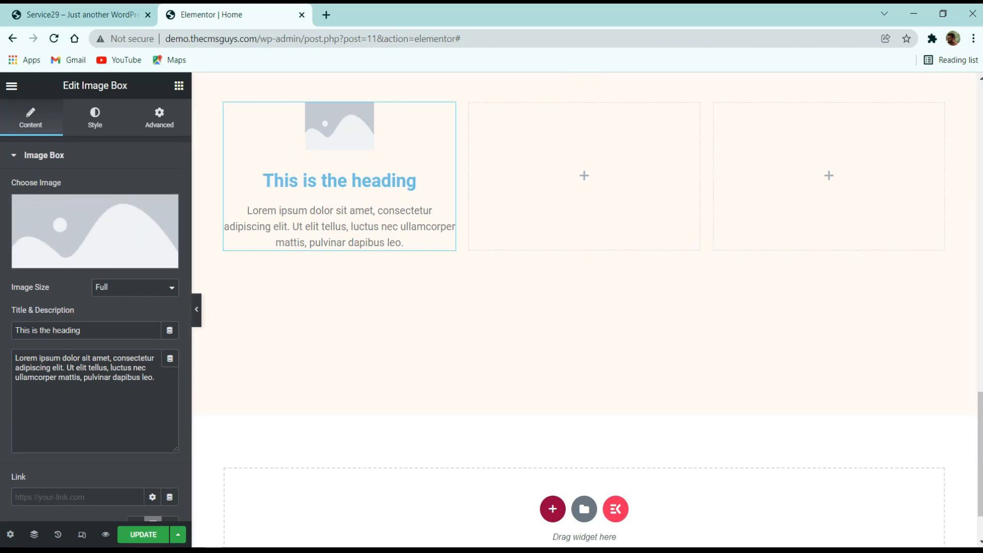
Upload quote.png to the media library and insert it as the image box's picture
click(68, 4)
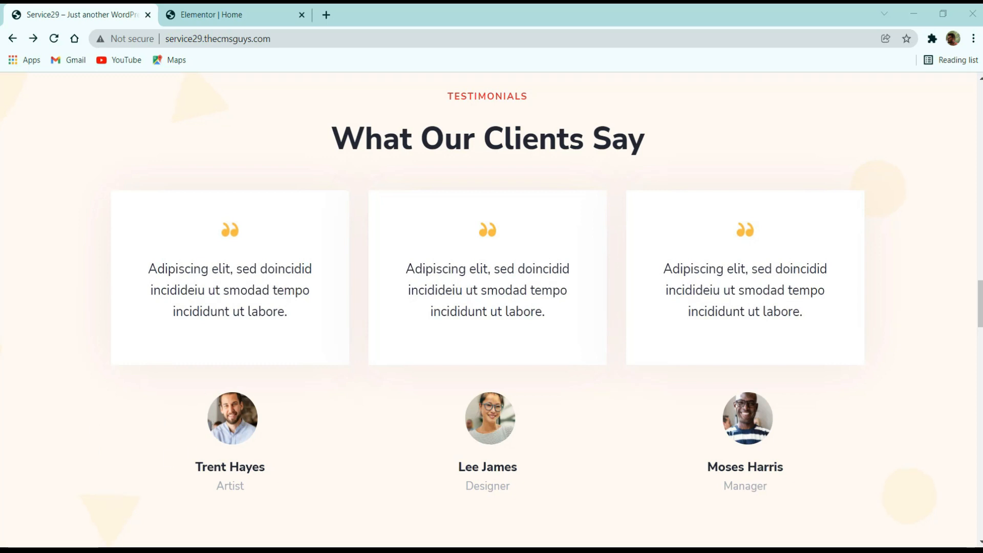
click(217, 8)
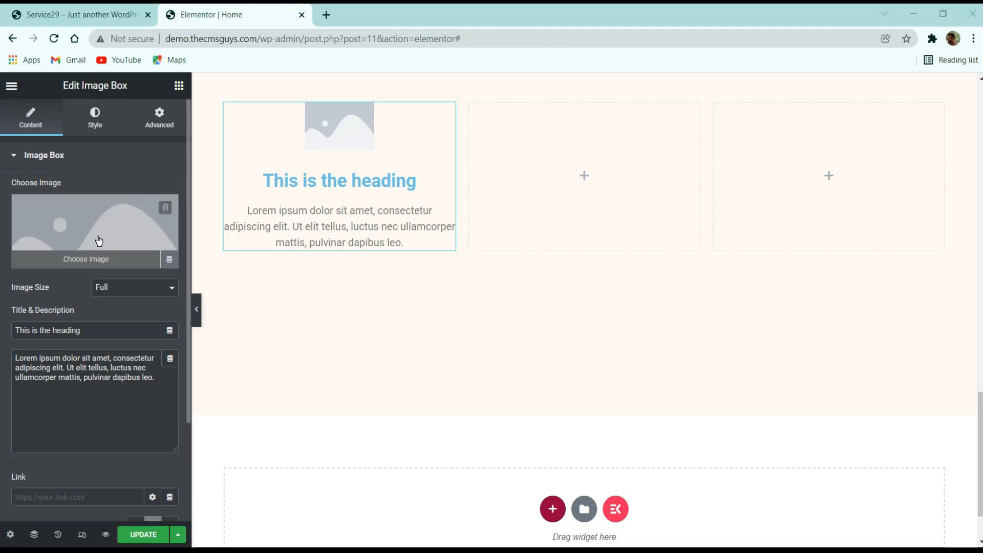
click(132, 196)
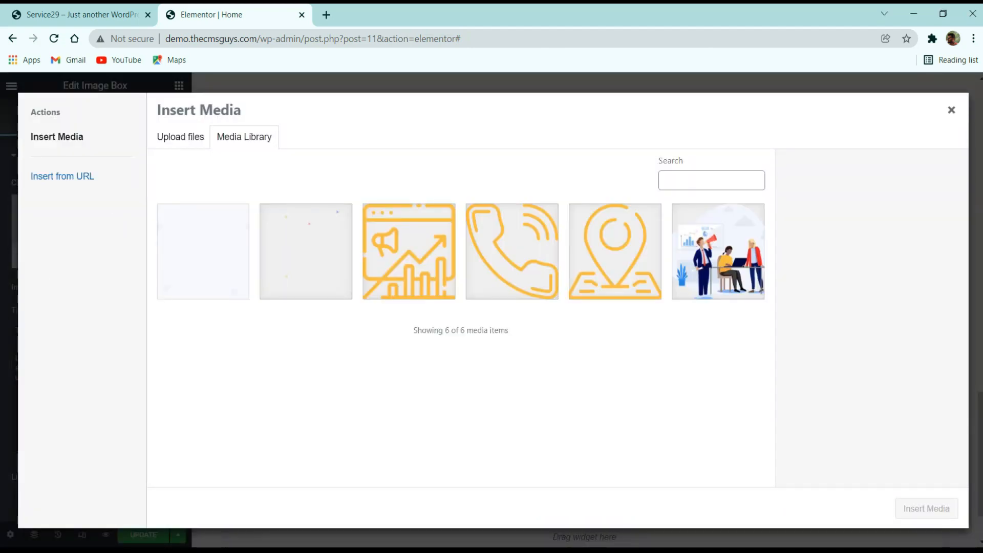
drag(72, 521, 402, 444)
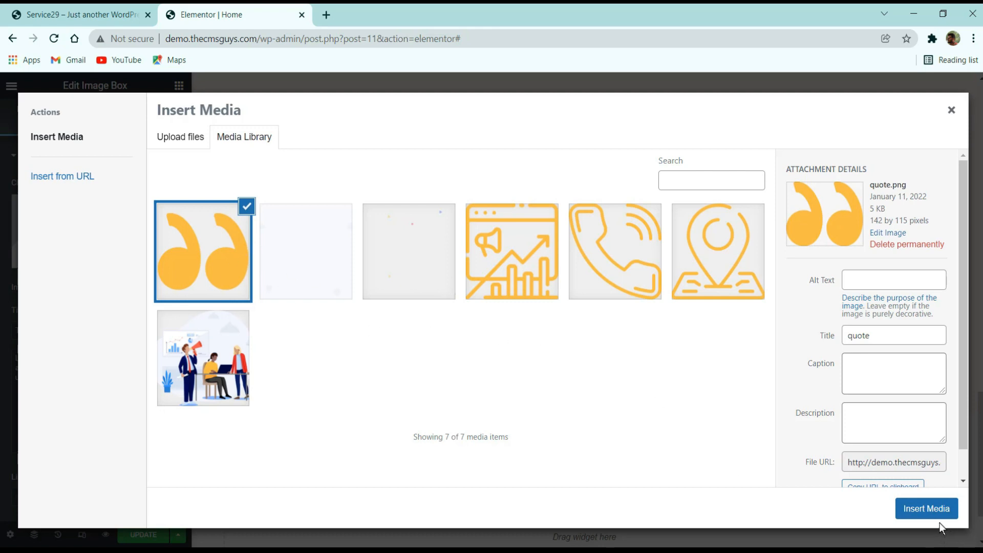
click(921, 507)
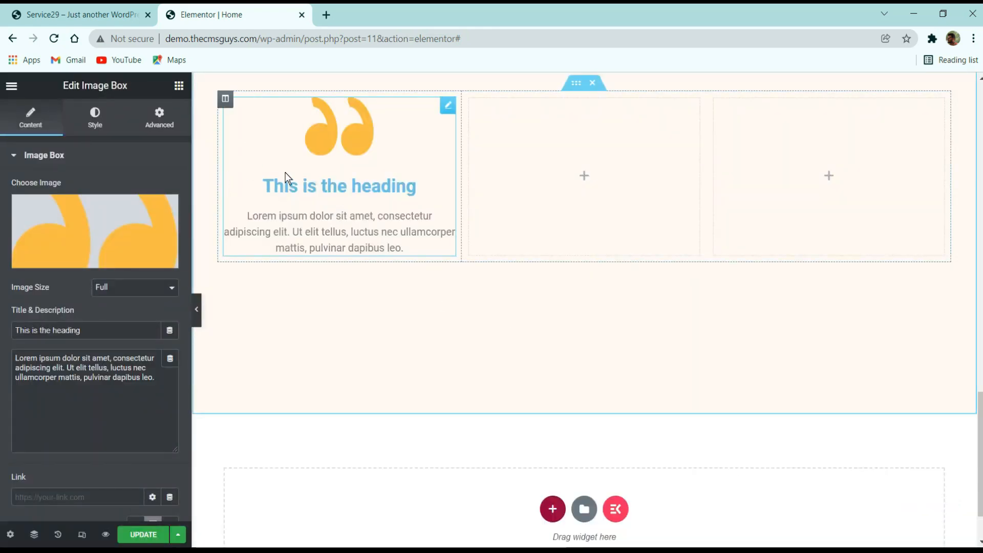
Give the quote image a custom size of 26 wide by 21 high and apply it
click(107, 297)
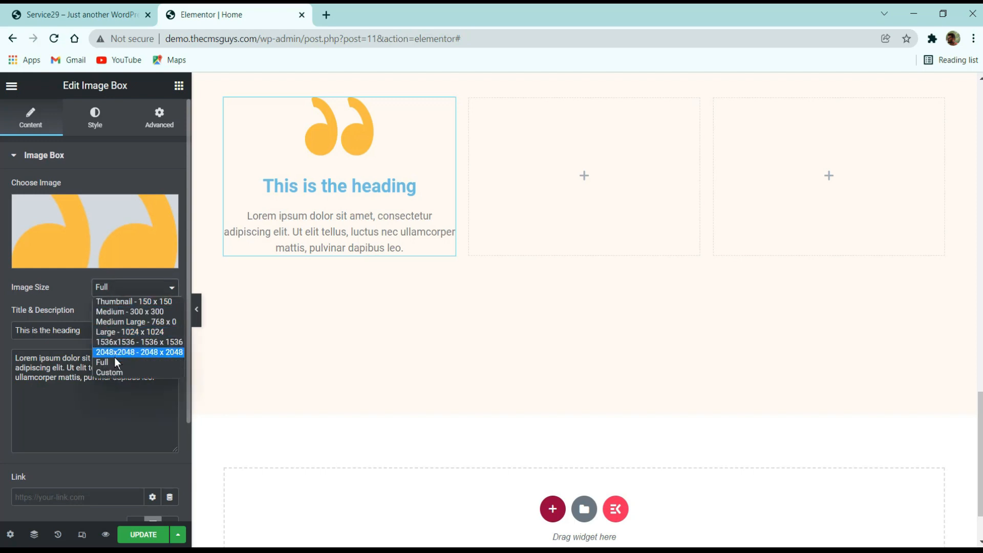
click(116, 374)
click(57, 287)
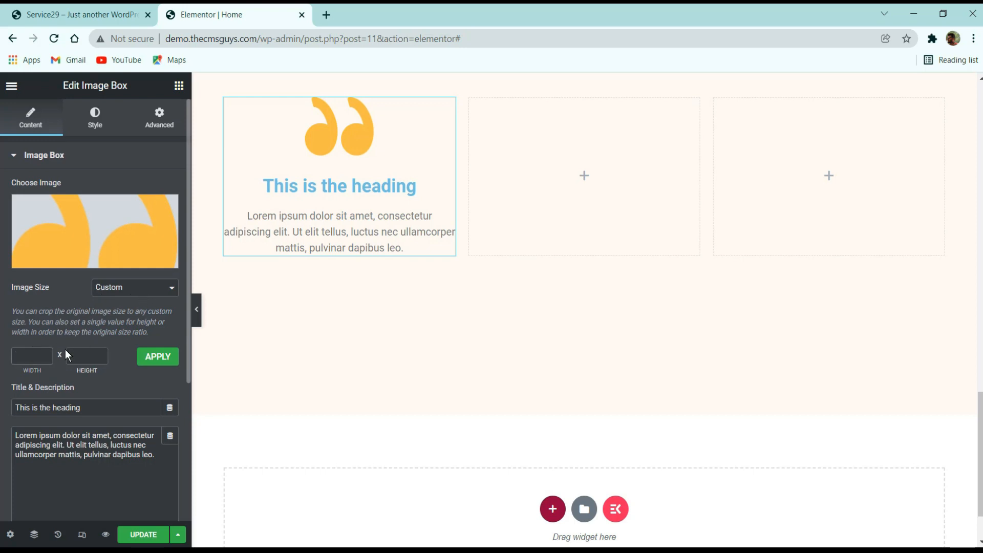
text(26)
click(84, 355)
click(163, 357)
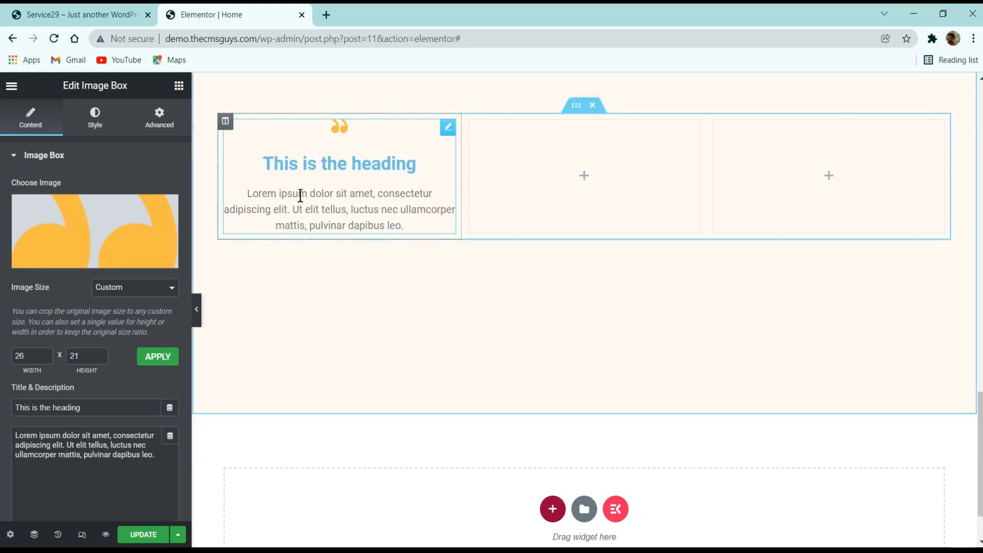
Try a custom height of 26 for the quote image and set it back to 21
double_click(75, 356)
text(26)
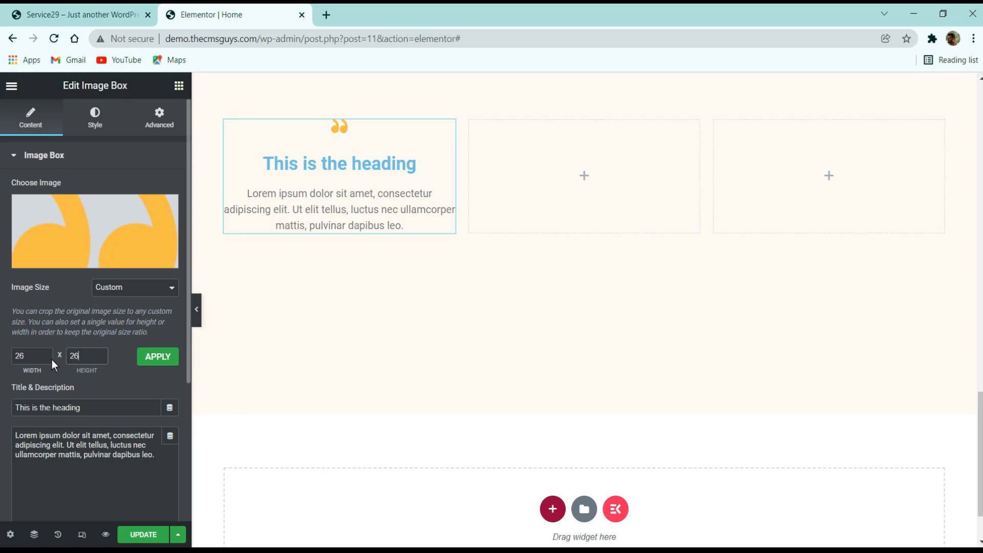
click(152, 361)
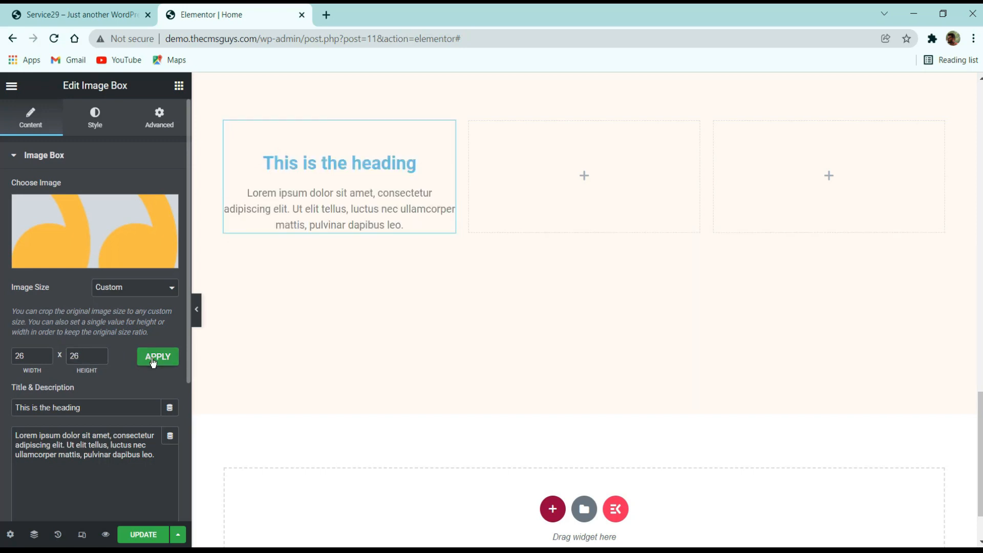
double_click(86, 354)
text(21)
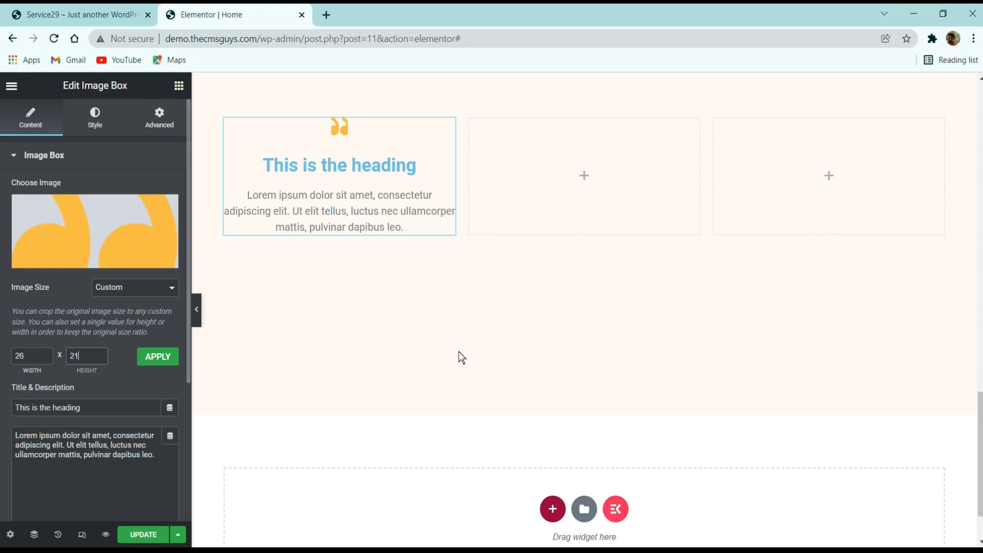
click(163, 360)
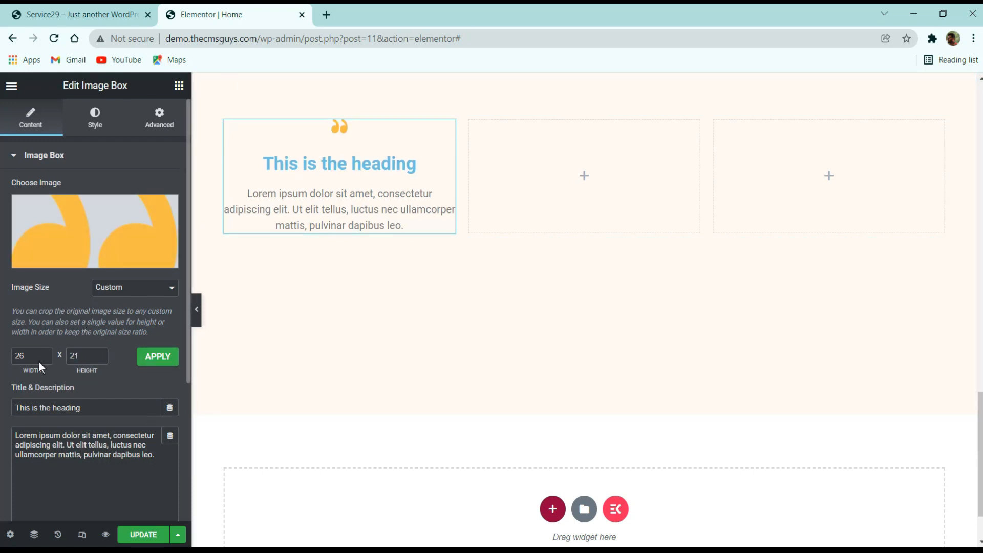
Copy the first testimonial's text from the reference site and paste it over the image box's placeholder description
click(99, 11)
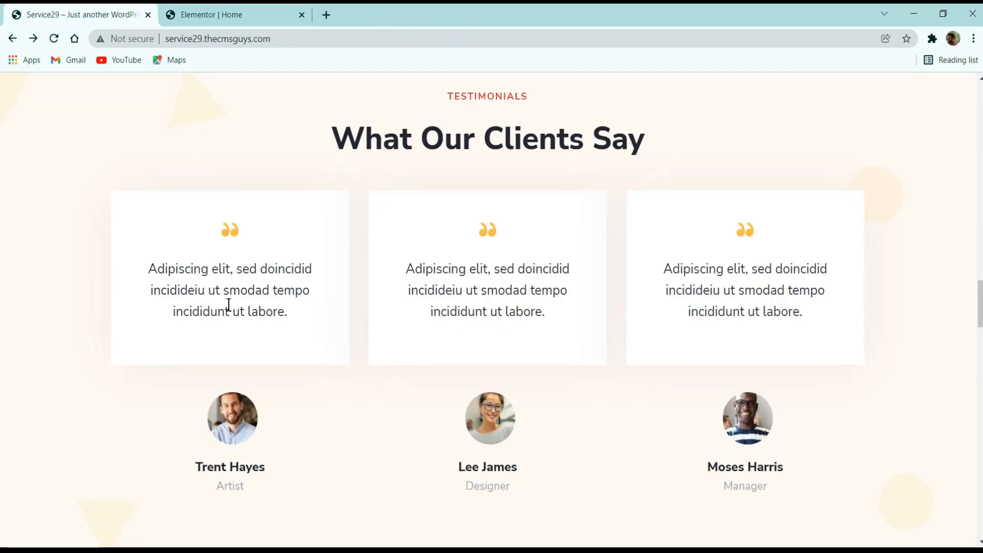
triple_click(217, 318)
key(ctrl+c)
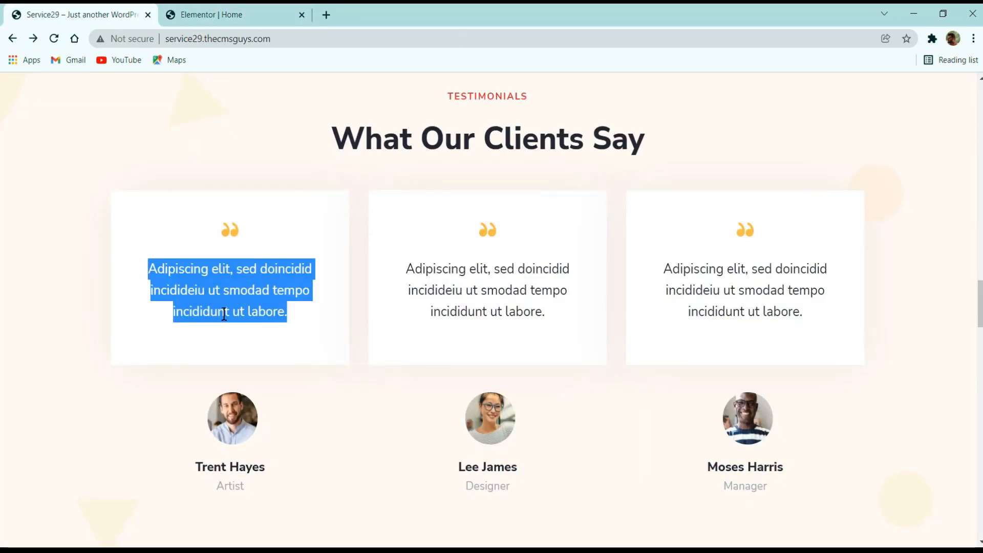
click(225, 12)
triple_click(134, 463)
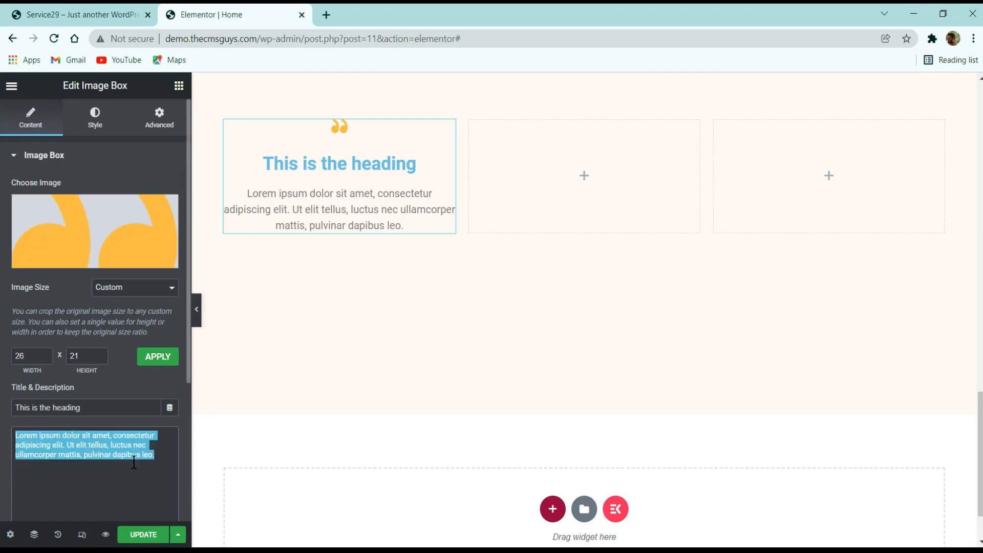
key(ctrl+v)
Clear the image box's placeholder title so that its title field is empty
triple_click(108, 409)
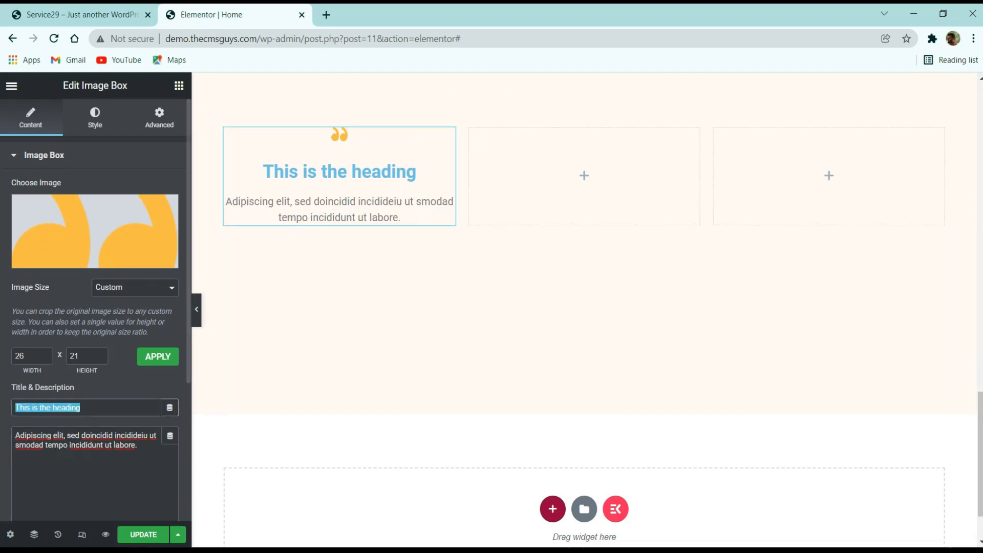
text(\)
key(BackSpace)
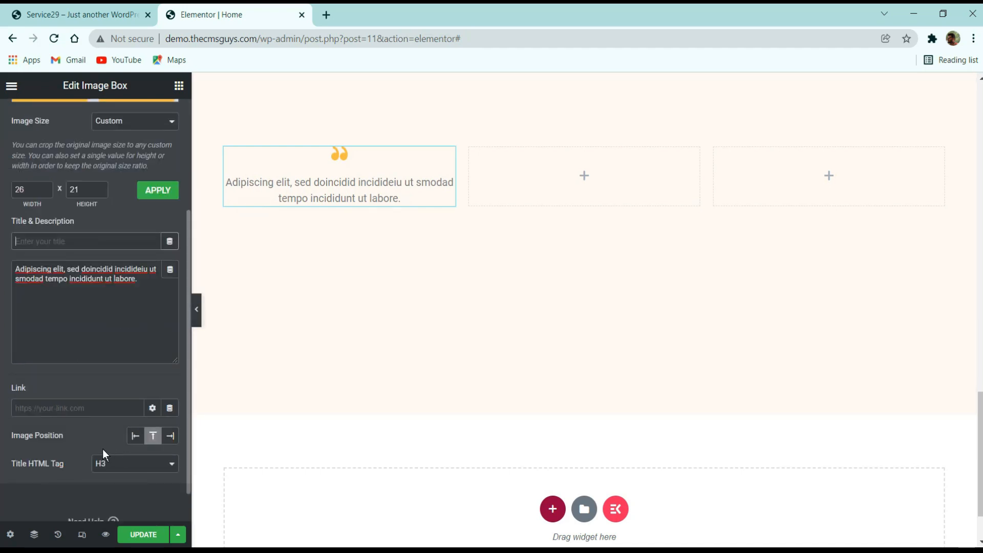
Set the quote image's spacing to 27 and clear its width percentage, checking the reference testimonial card's layout
scroll(103, 449, up, 5)
click(95, 119)
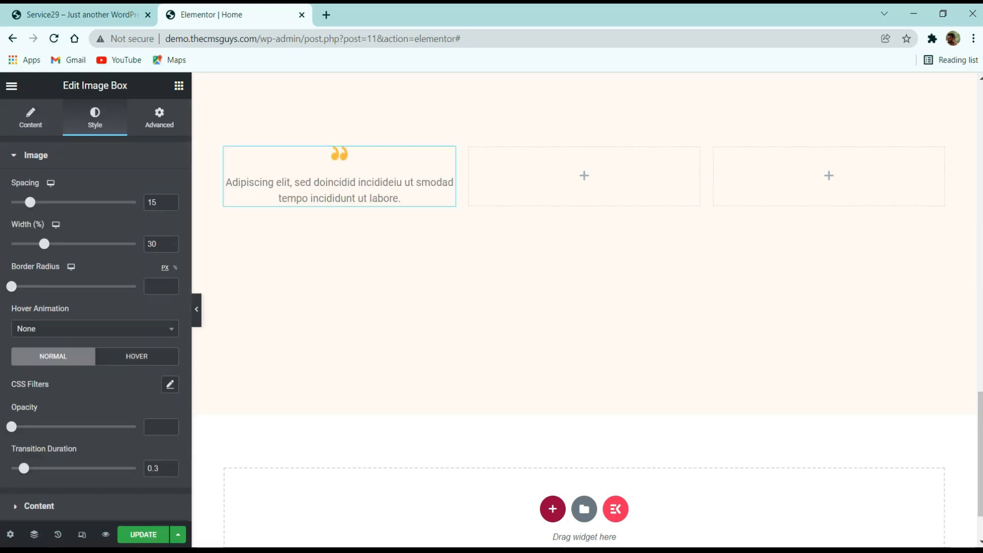
click(58, 11)
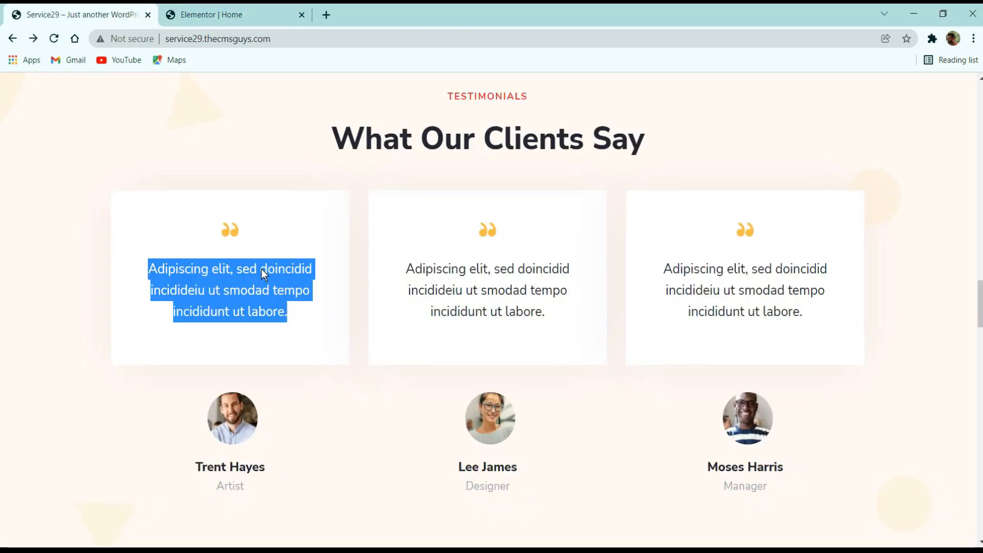
click(216, 13)
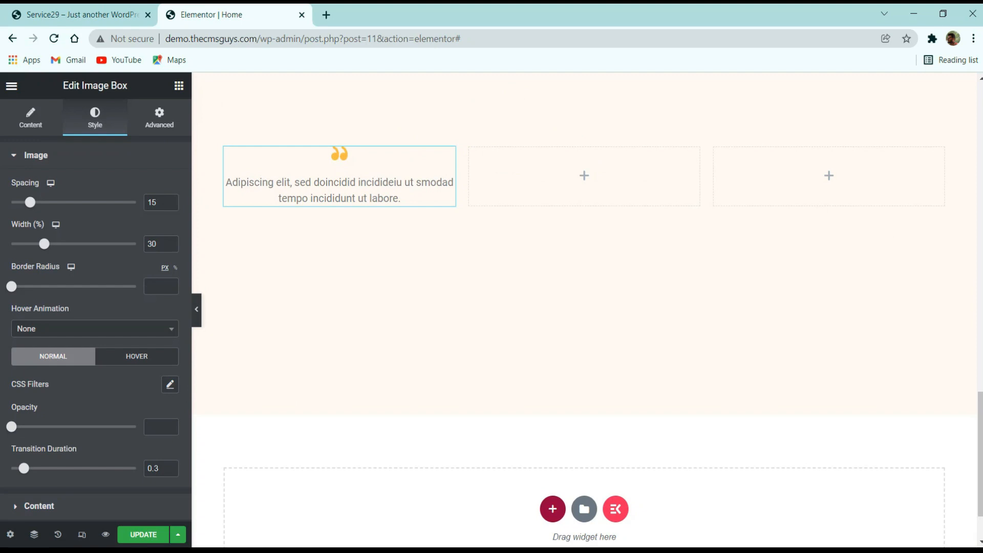
click(152, 204)
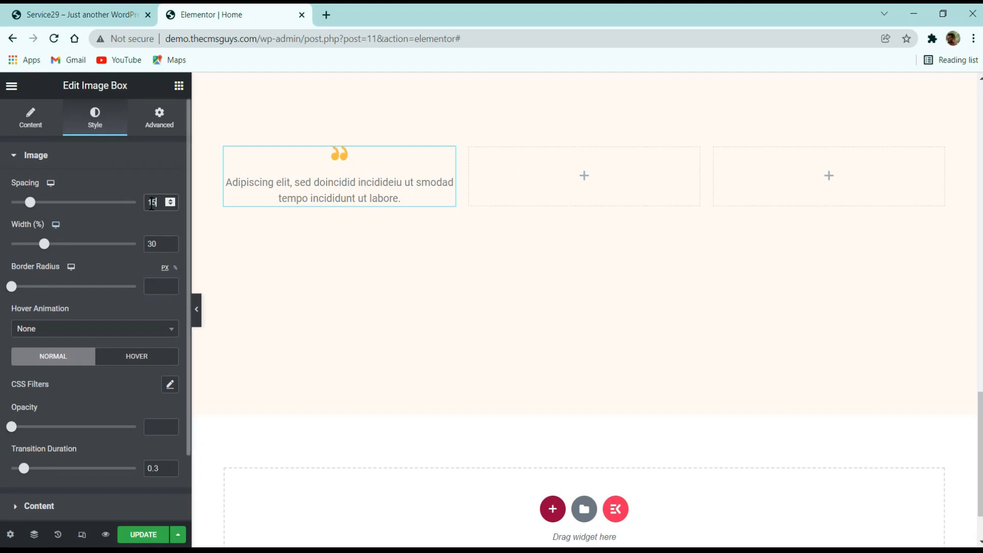
text(27)
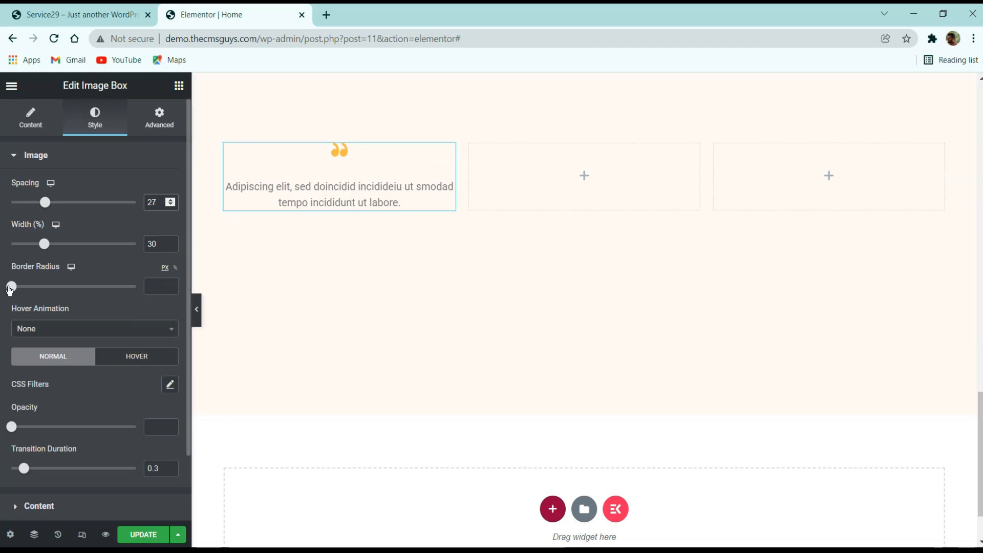
drag(45, 249, 90, 245)
key(BackSpace)
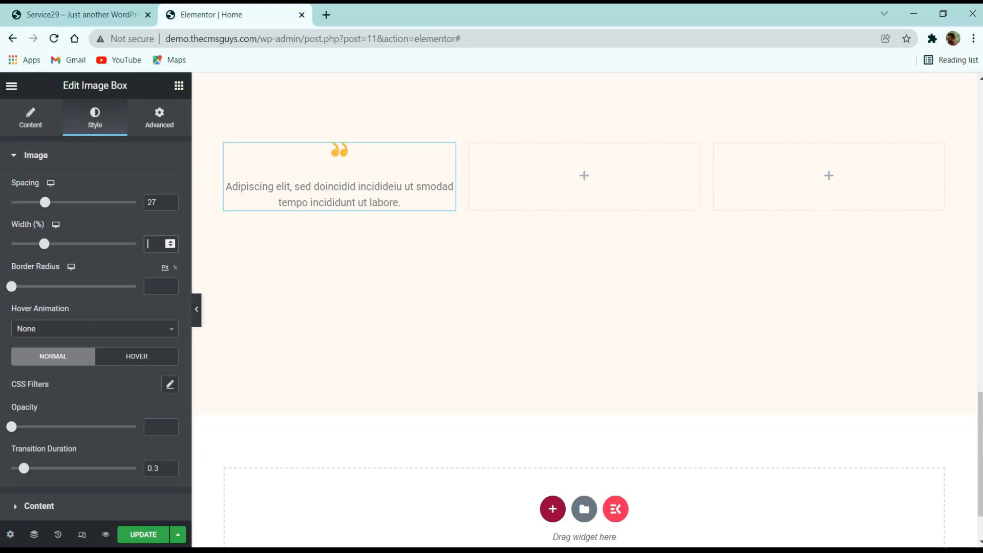
Paste the copied dark colour code as the text colour of the image box's description
scroll(69, 367, down, 2)
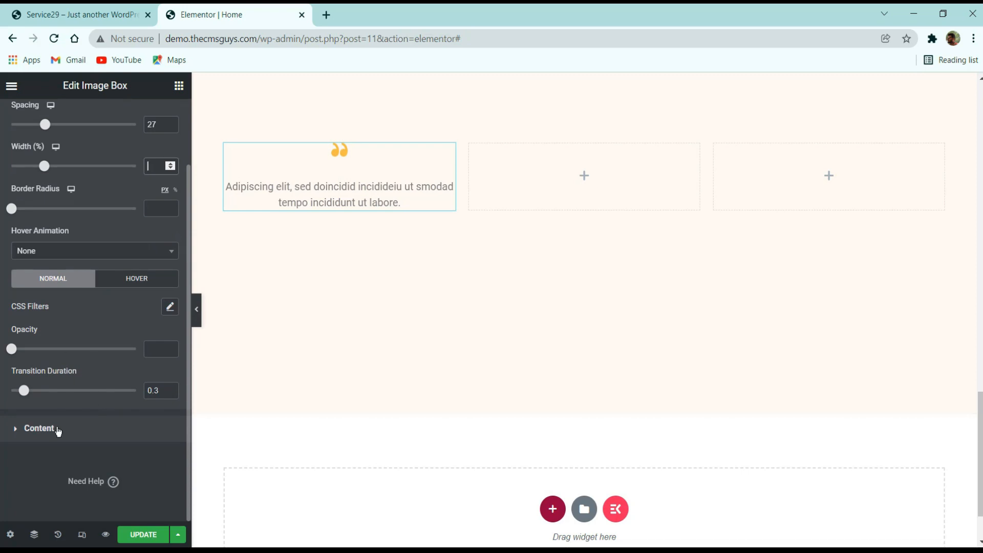
click(39, 428)
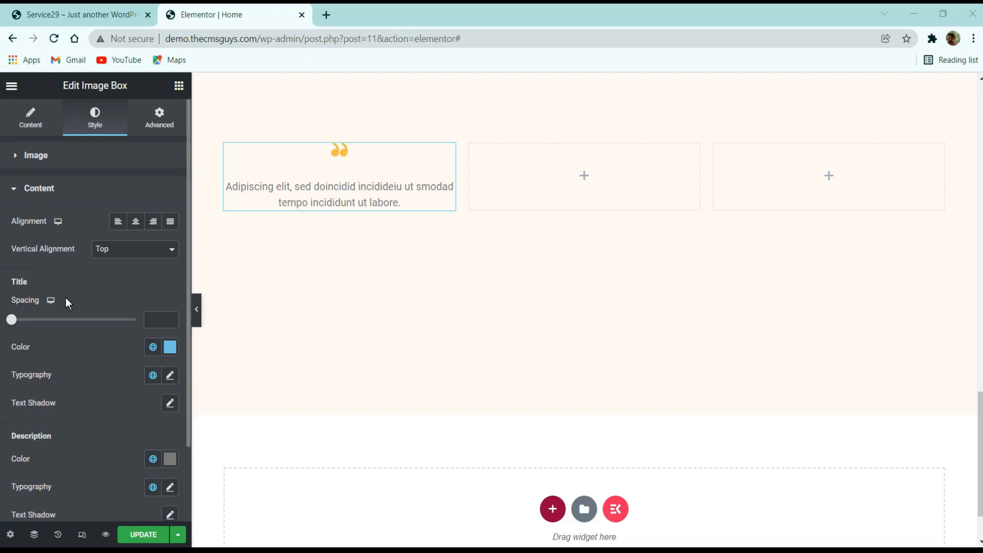
scroll(57, 270, down, 3)
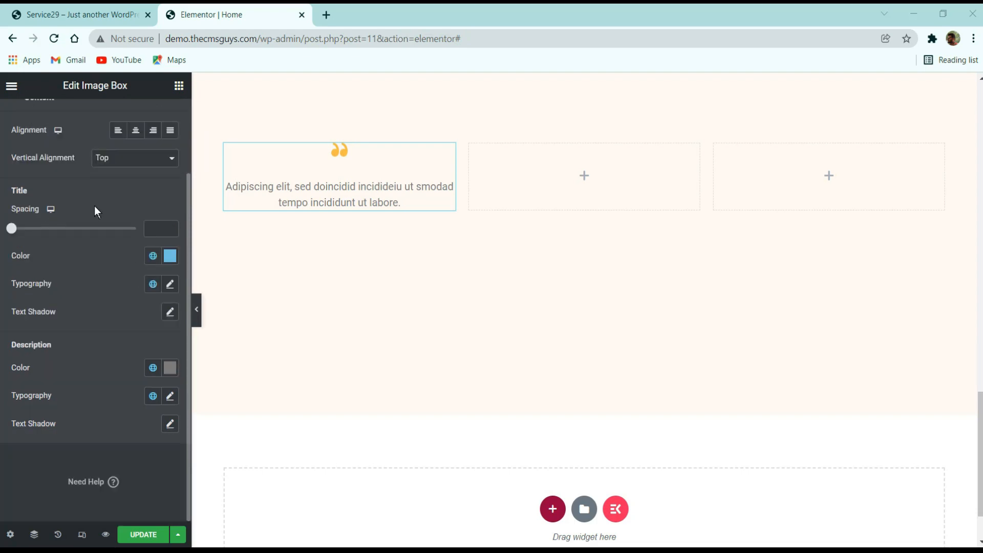
click(172, 369)
key(ctrl+v)
click(61, 377)
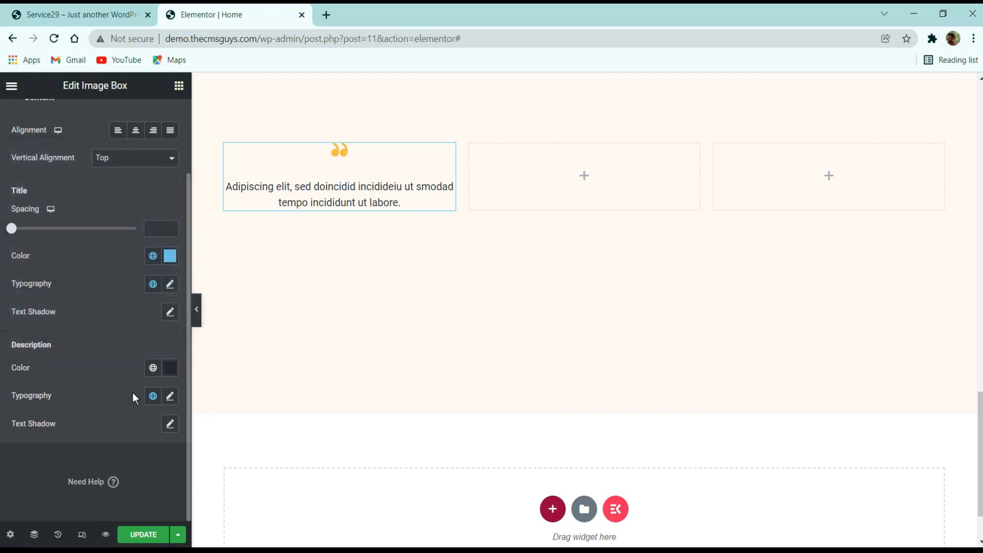
Change the font family of the image box's description to Nunito
click(170, 396)
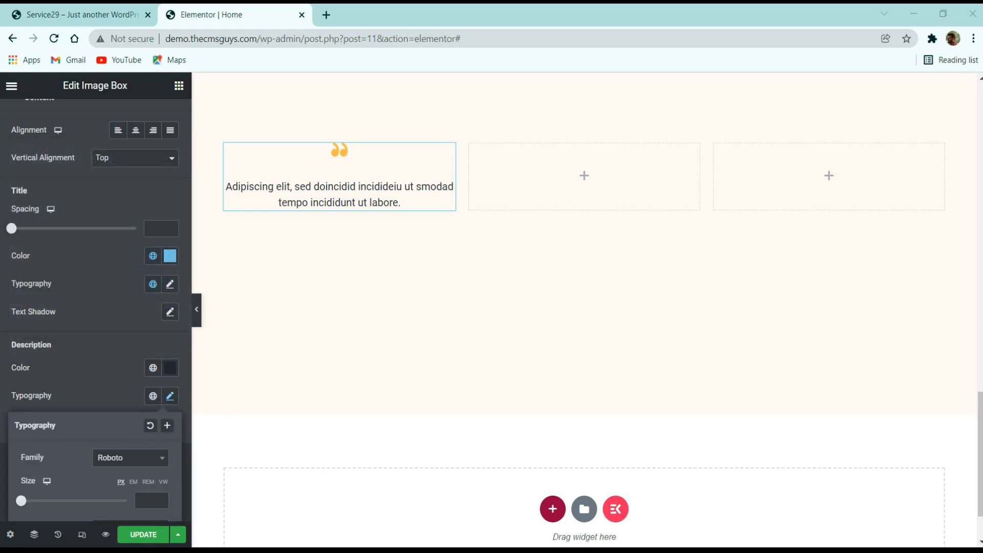
scroll(114, 417, down, 5)
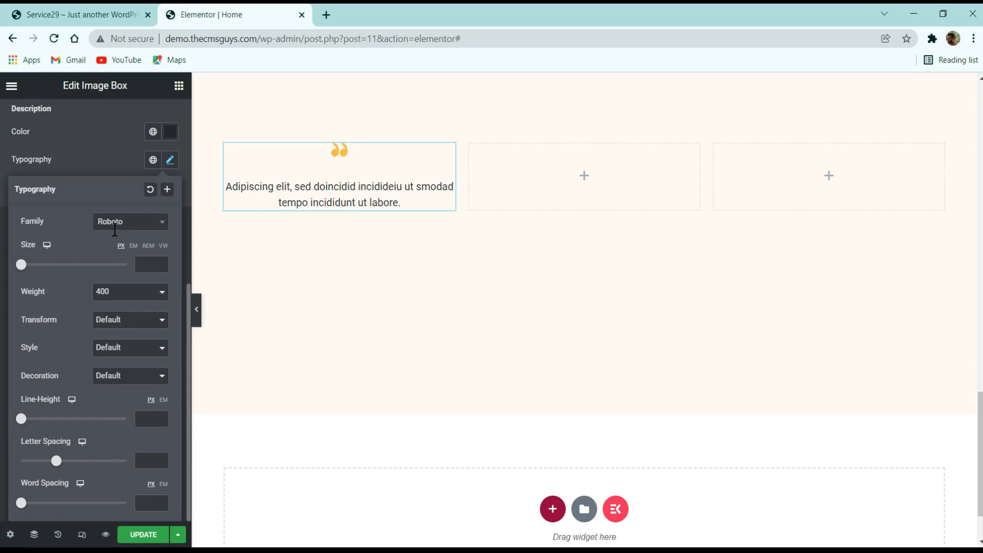
click(119, 223)
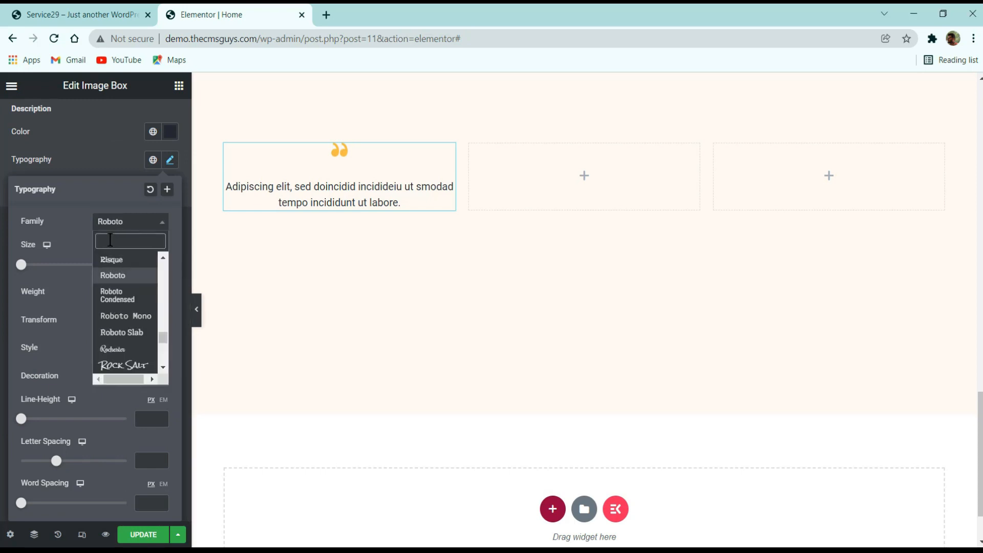
text(nun)
key(Return)
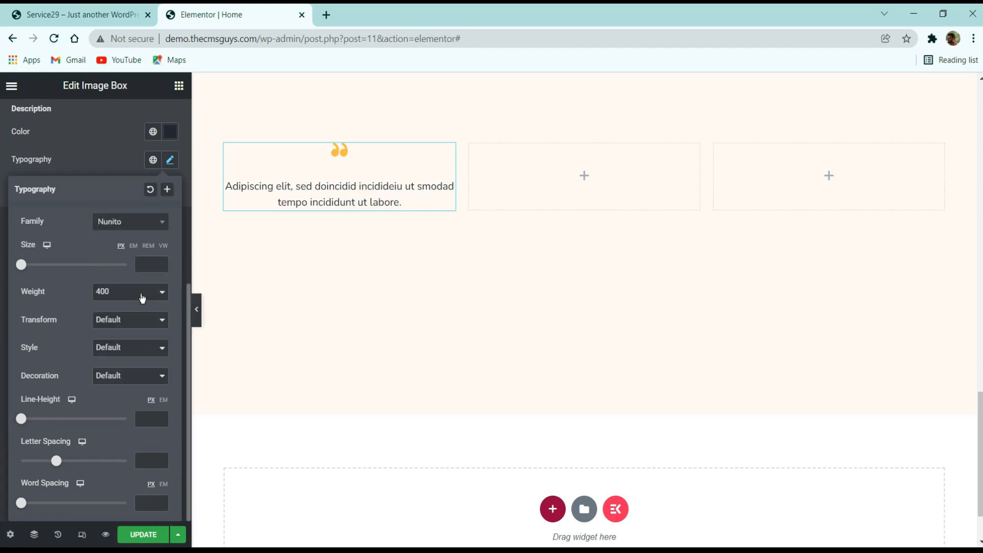
Set the description's font size to 1.25 em and its line height to 1.6 em
click(133, 246)
click(154, 264)
text(1)
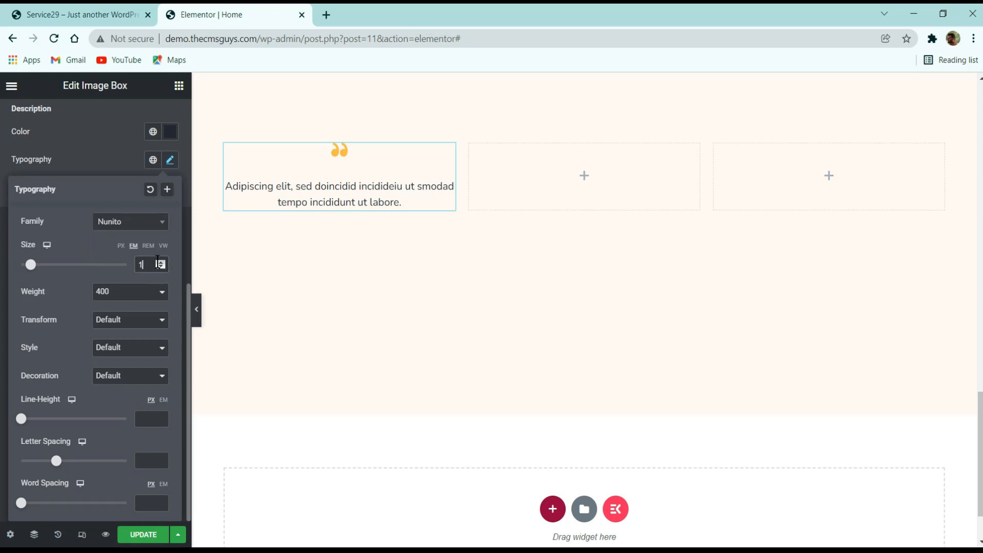
text(.25)
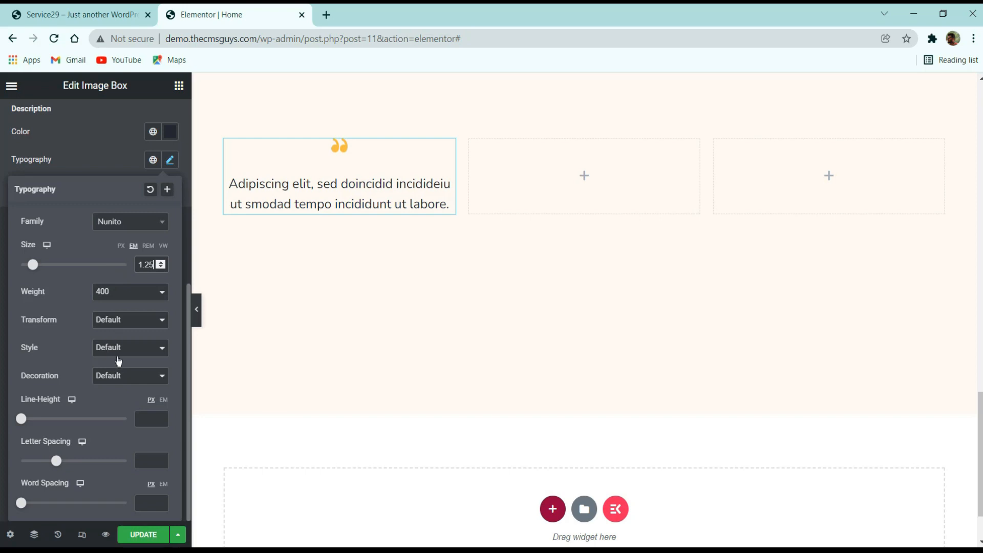
click(163, 399)
click(146, 419)
text(1.8)
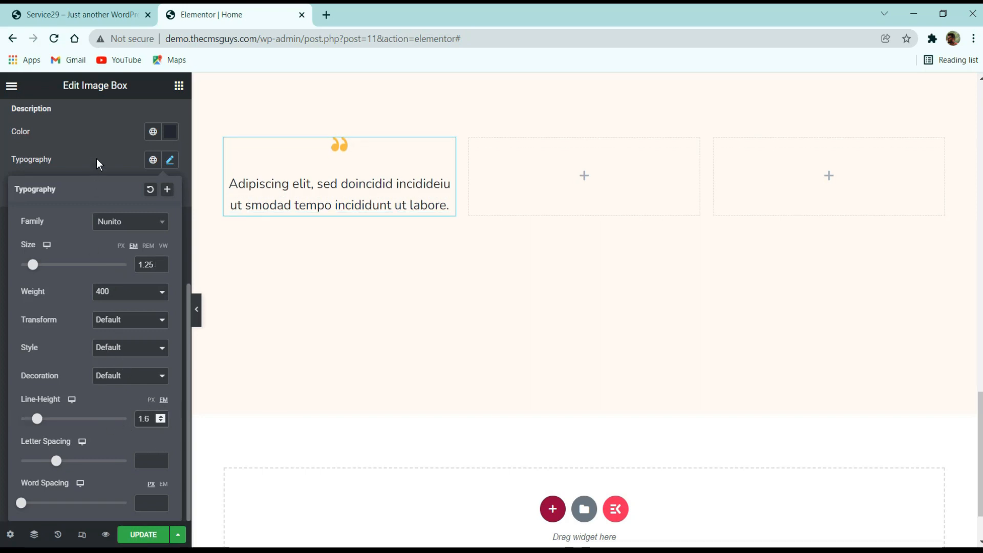
click(100, 146)
scroll(112, 259, up, 6)
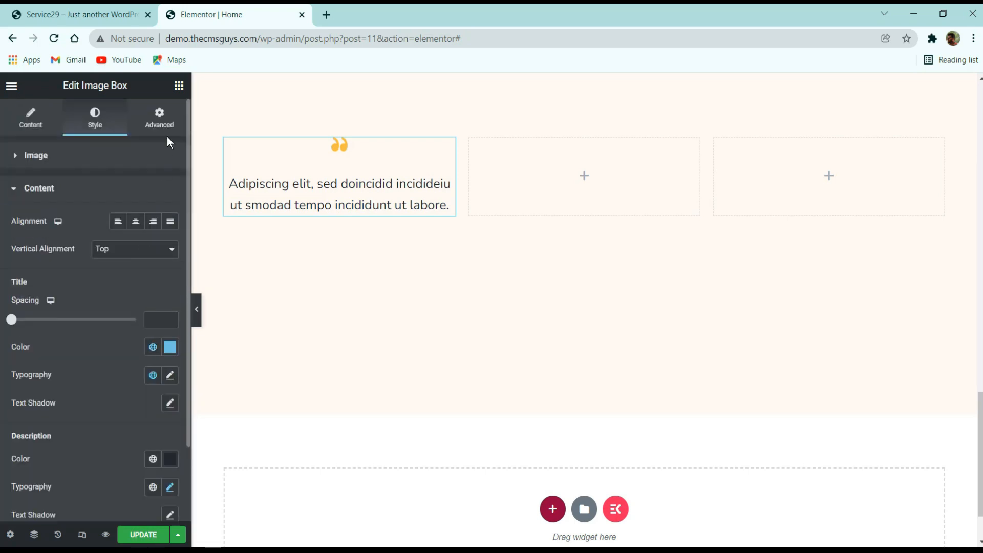
Set the image box's padding to 45 px on all four sides
click(160, 123)
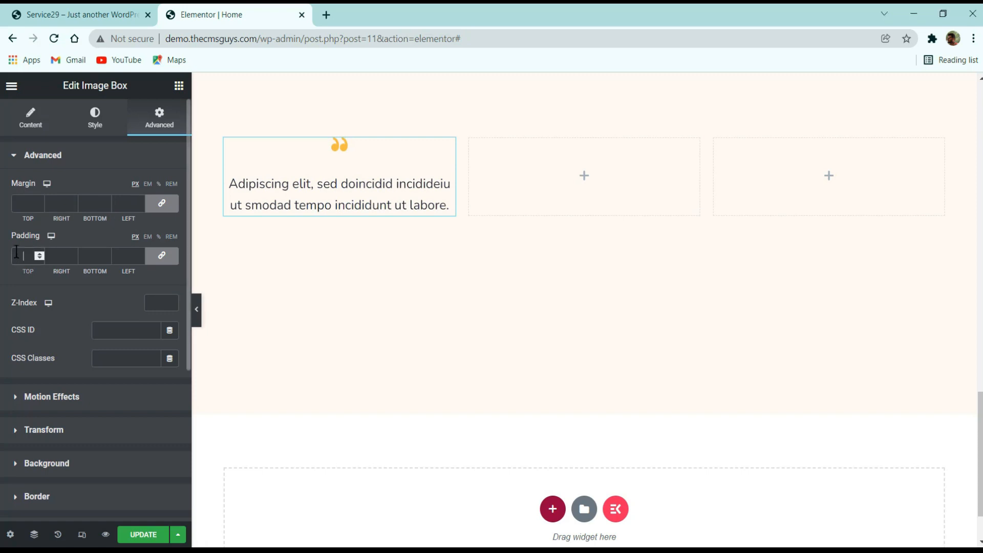
click(34, 258)
text(45)
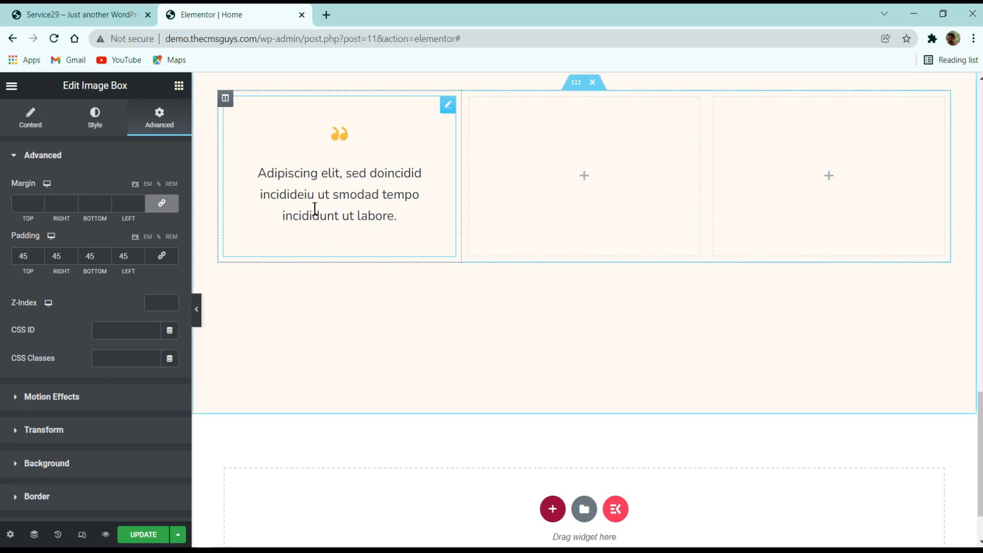
Change the image box's padding to 20 px right, 20 px left and 60 px bottom
double_click(59, 258)
text(2)
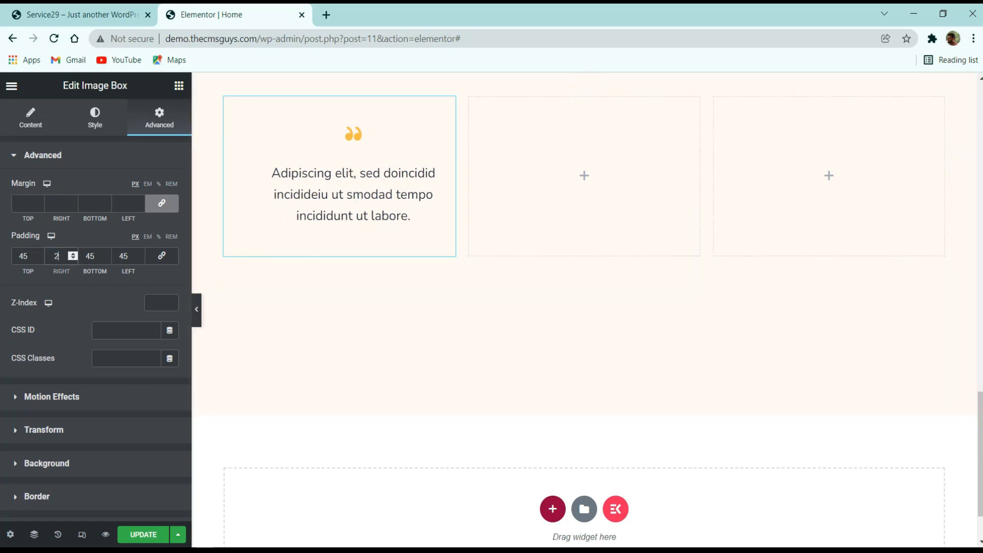
text(0)
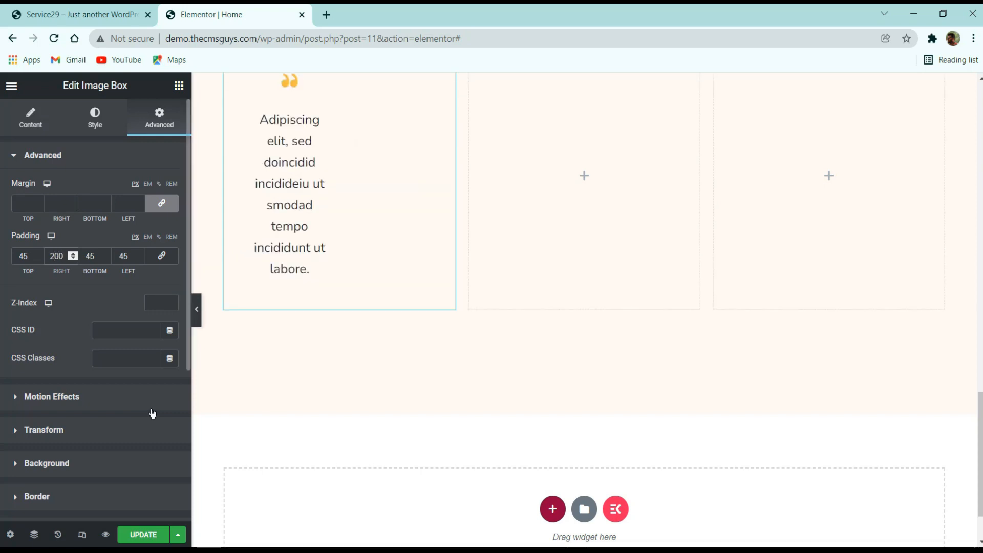
drag(134, 254, 123, 255)
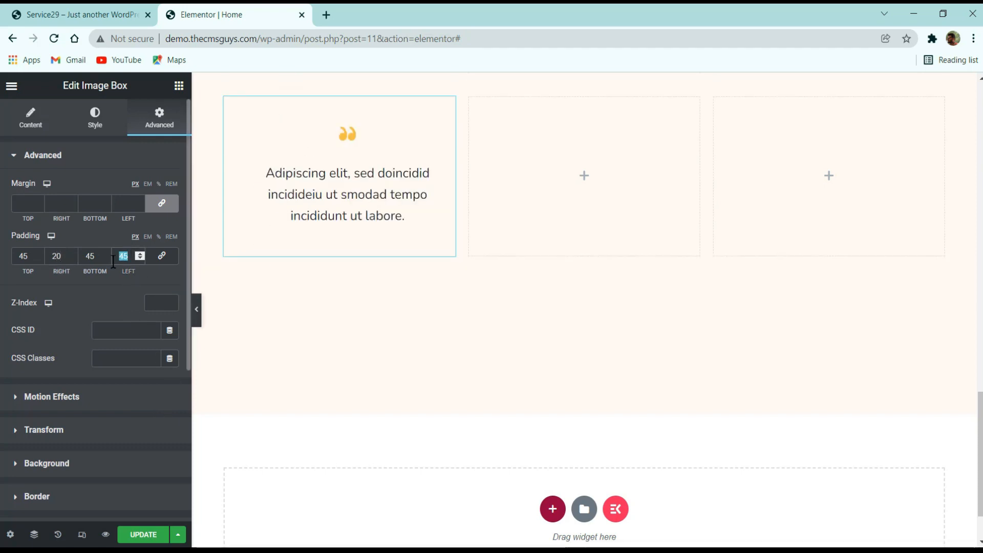
text(20)
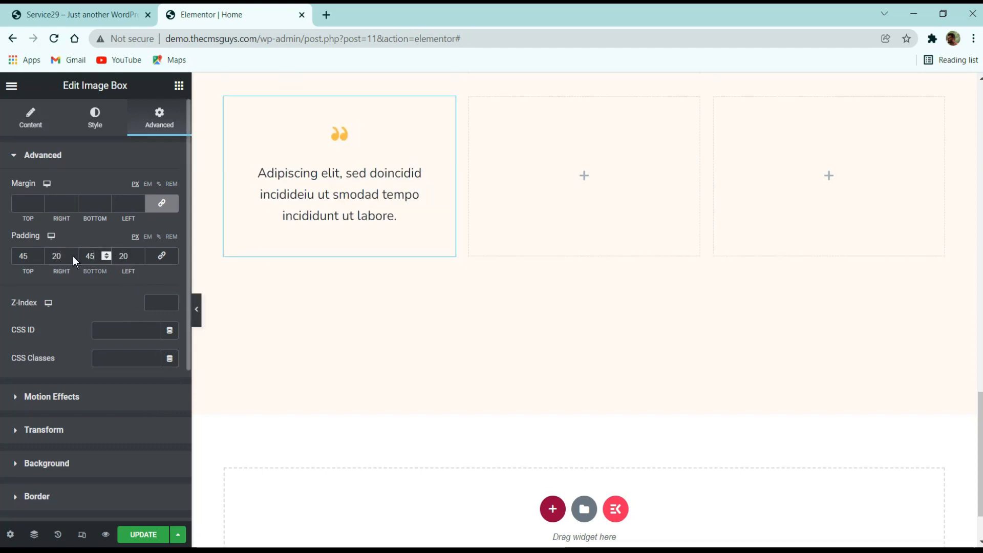
double_click(90, 256)
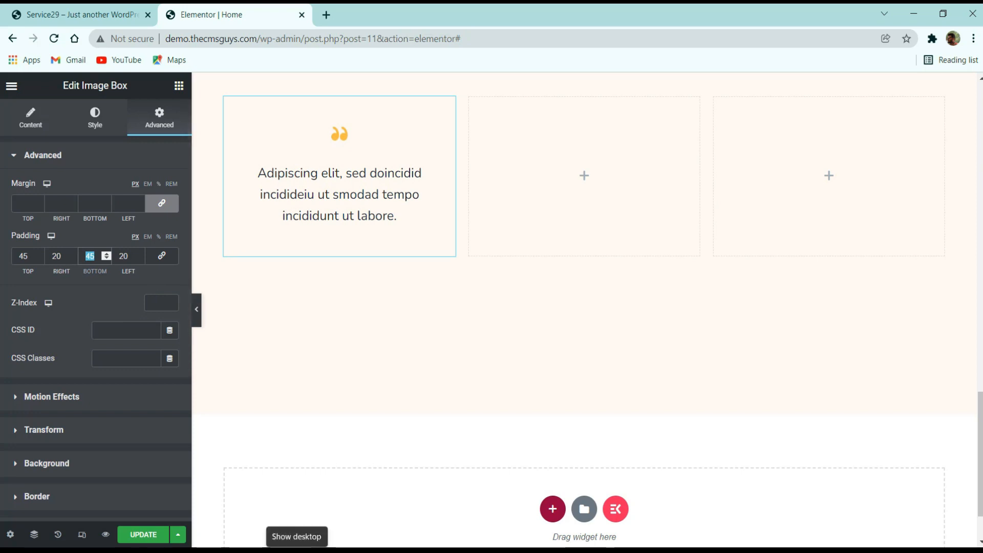
text(60)
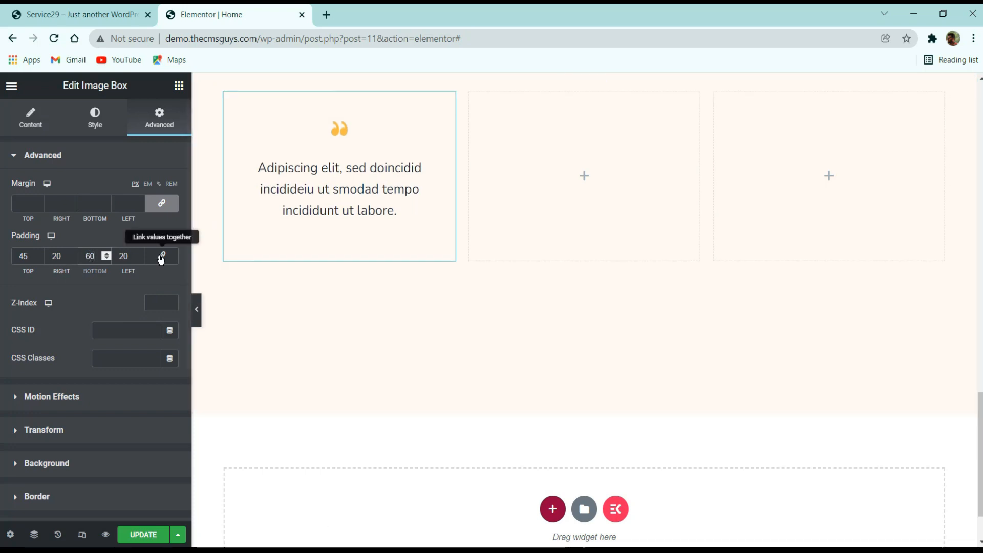
Give the image box a classic background in white, #FFFFFF
scroll(89, 348, down, 3)
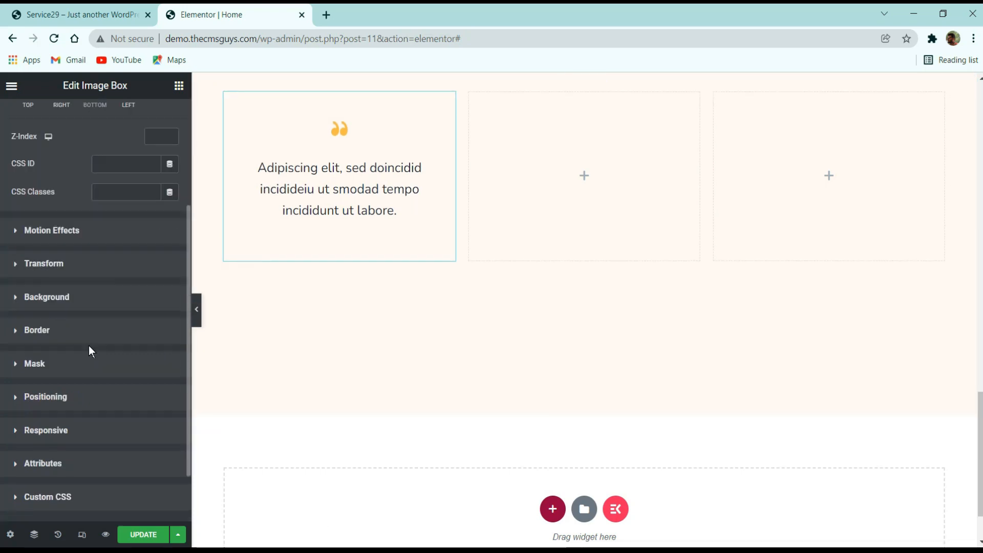
click(68, 295)
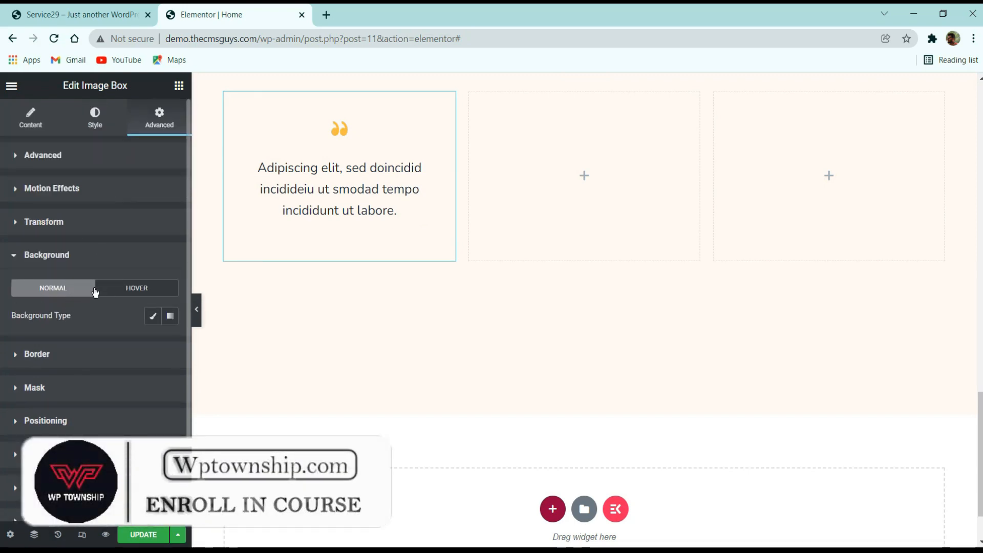
click(154, 317)
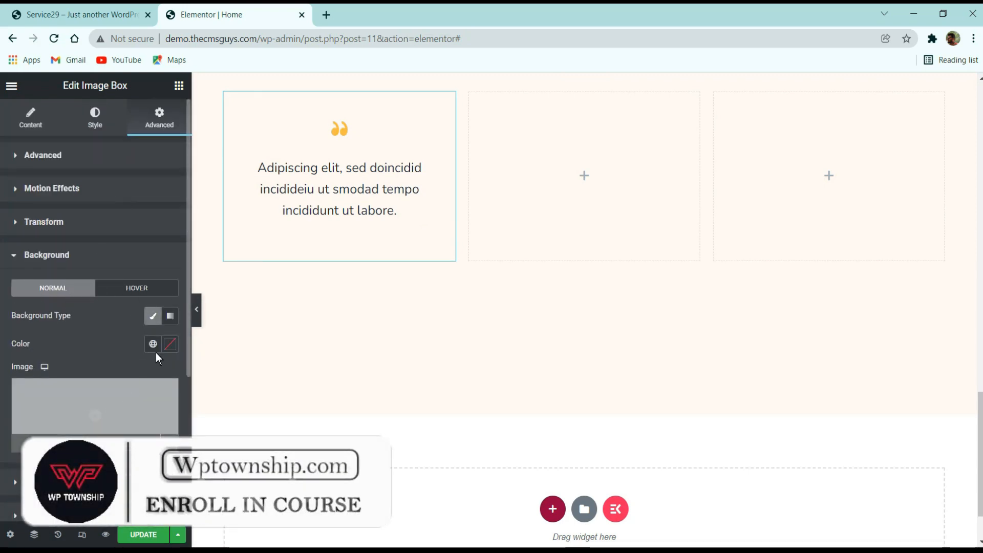
click(170, 344)
drag(34, 168, 21, 153)
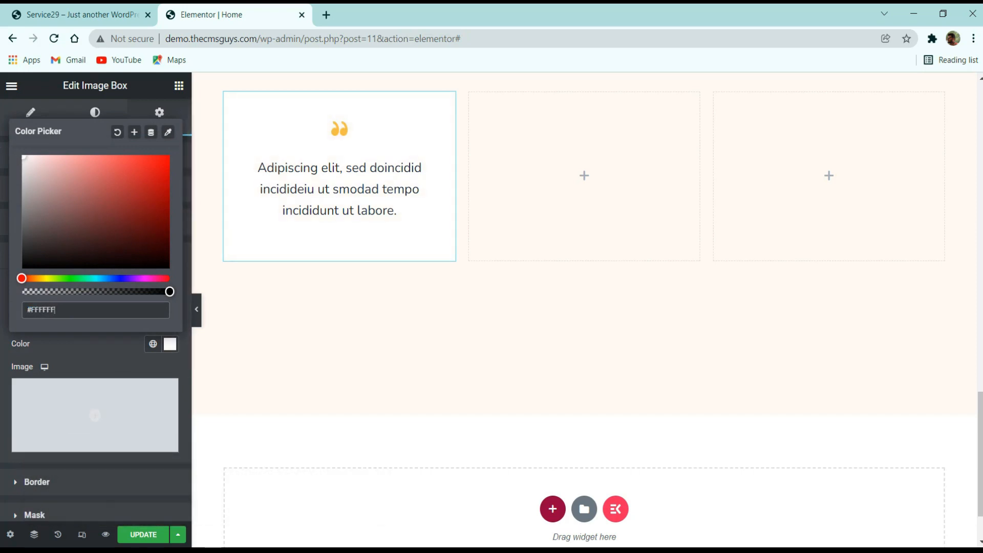
click(98, 336)
Check the reference site's testimonial cards, and add an Image widget beneath the quote image box in the first column
click(113, 13)
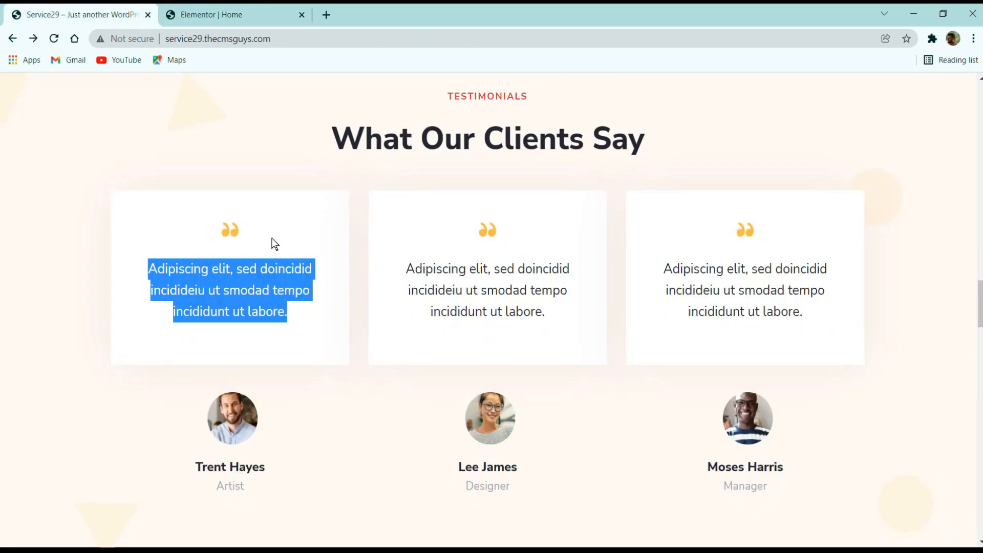
click(282, 233)
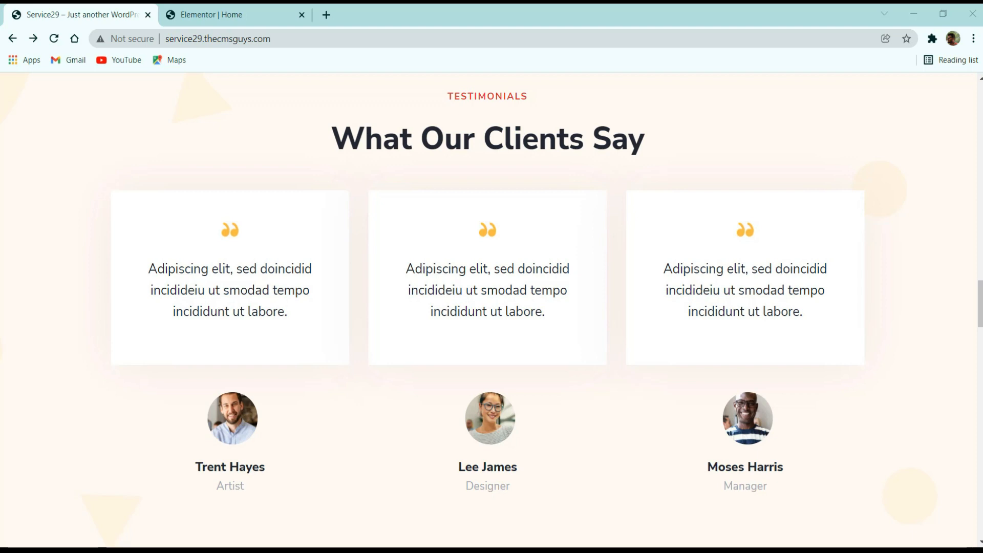
click(215, 15)
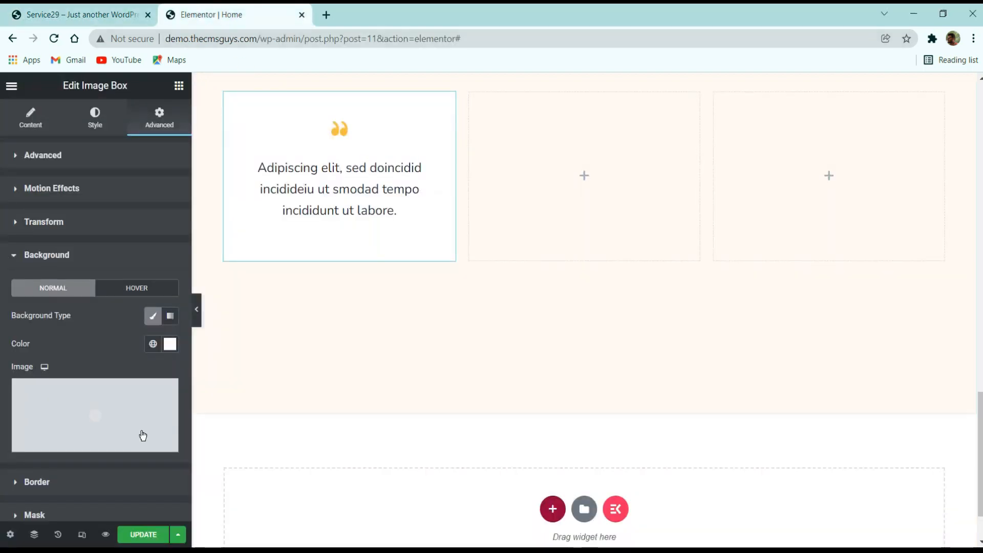
click(80, 11)
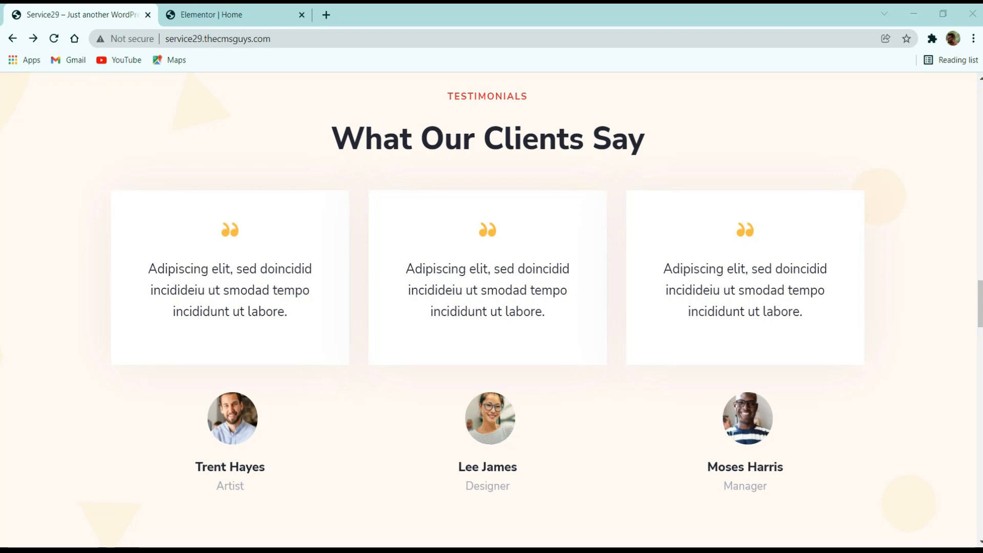
click(215, 14)
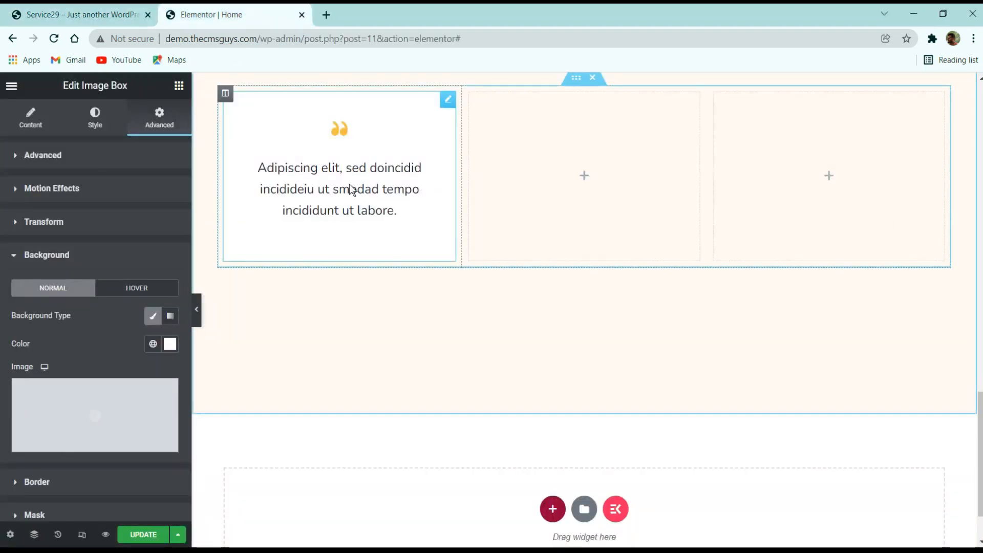
click(178, 86)
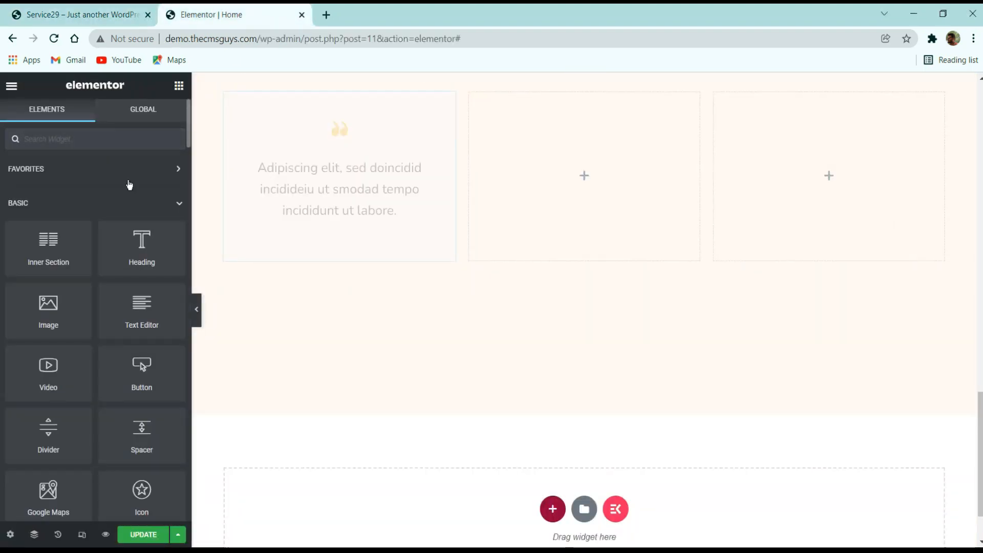
text(image)
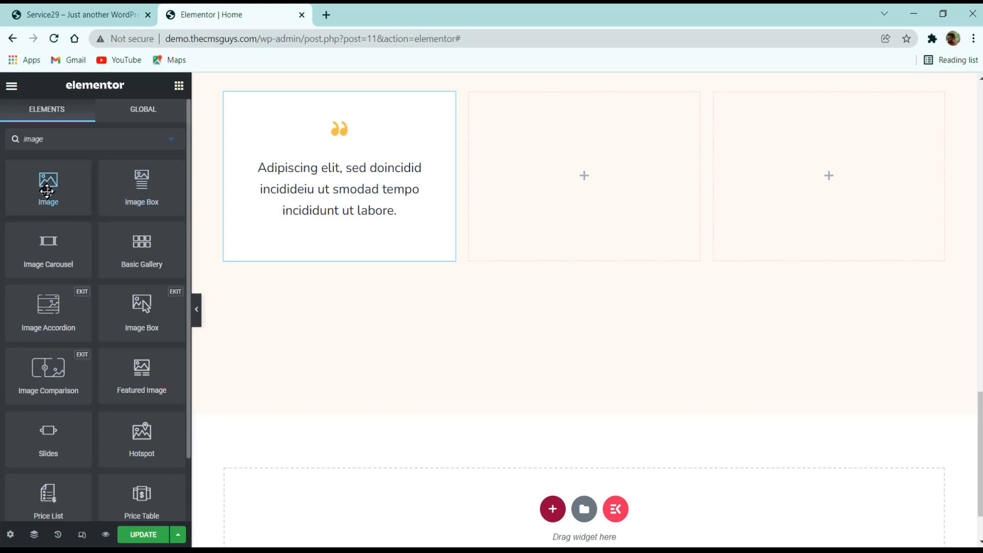
drag(47, 190, 362, 244)
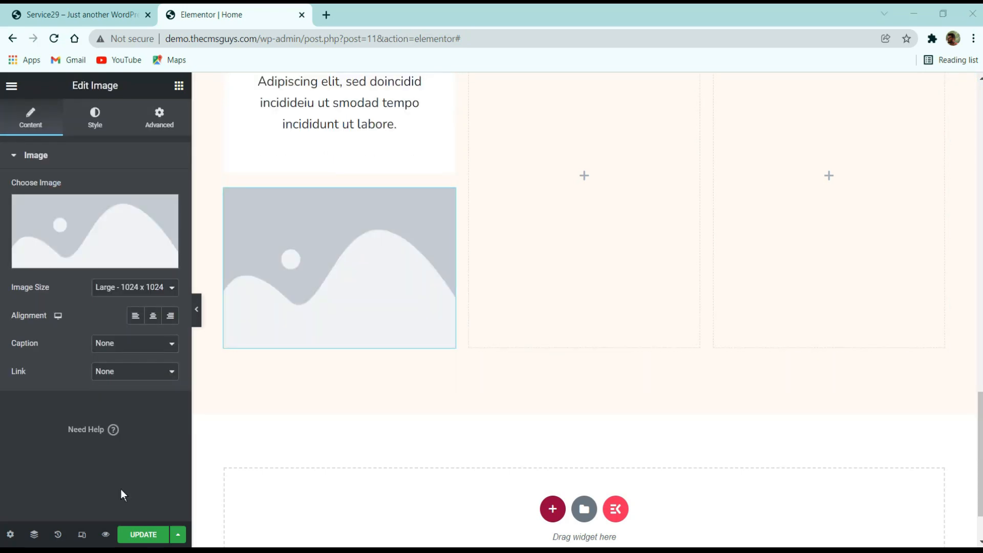
Upload the portrait photo successful-company-with-happy-workers-business-mee-C6QWCVG2x.jpg and insert it into the new Image widget
click(83, 216)
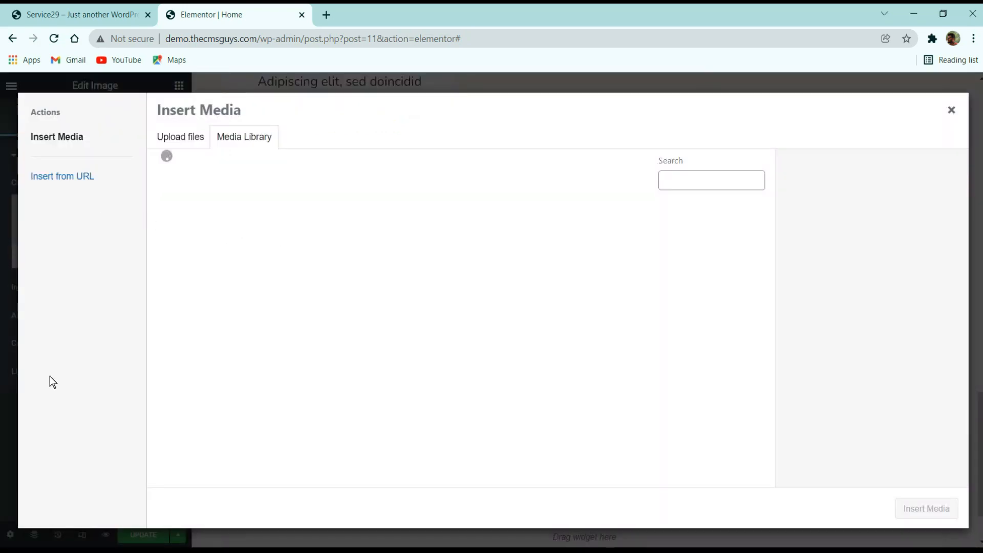
drag(256, 551, 259, 410)
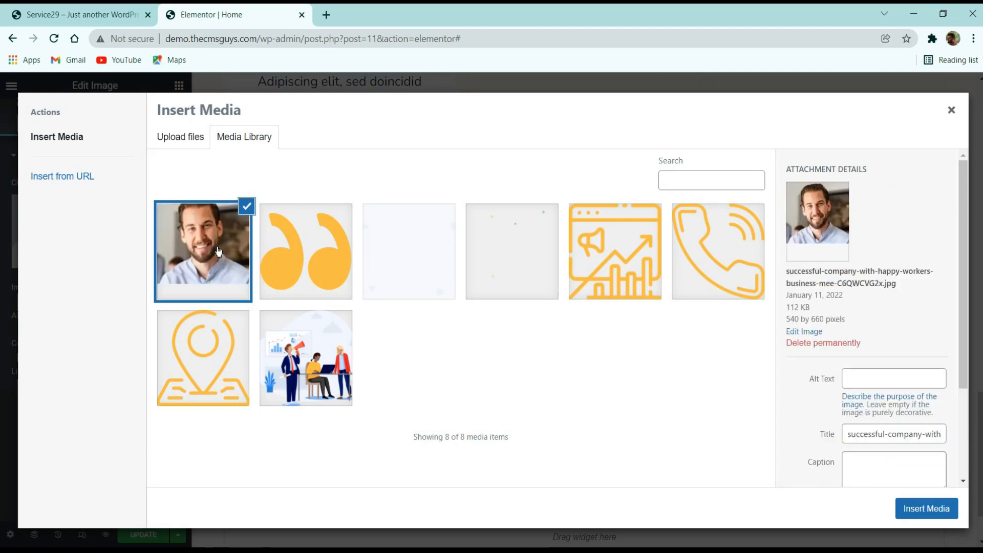
click(933, 513)
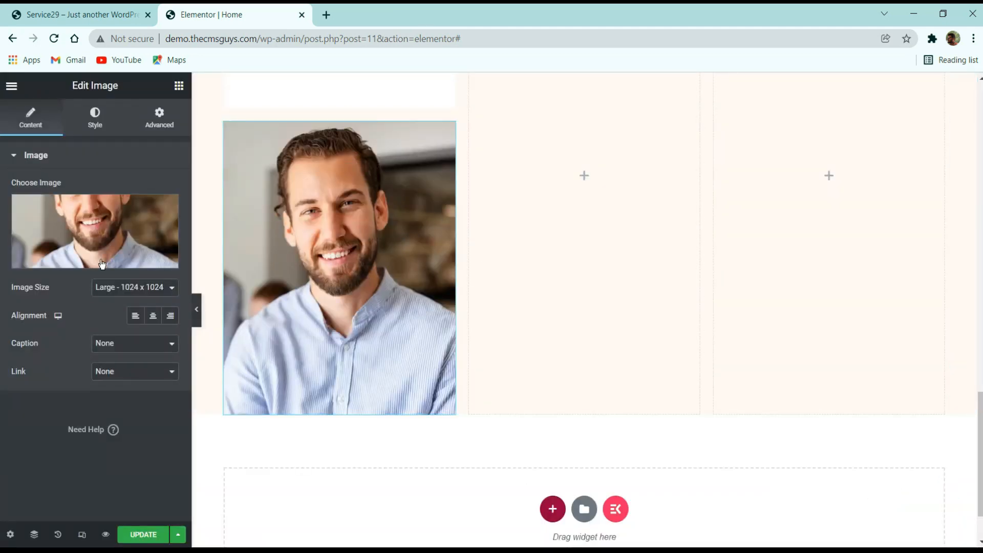
Crop the portrait image to a custom size of 468 x 468
click(135, 287)
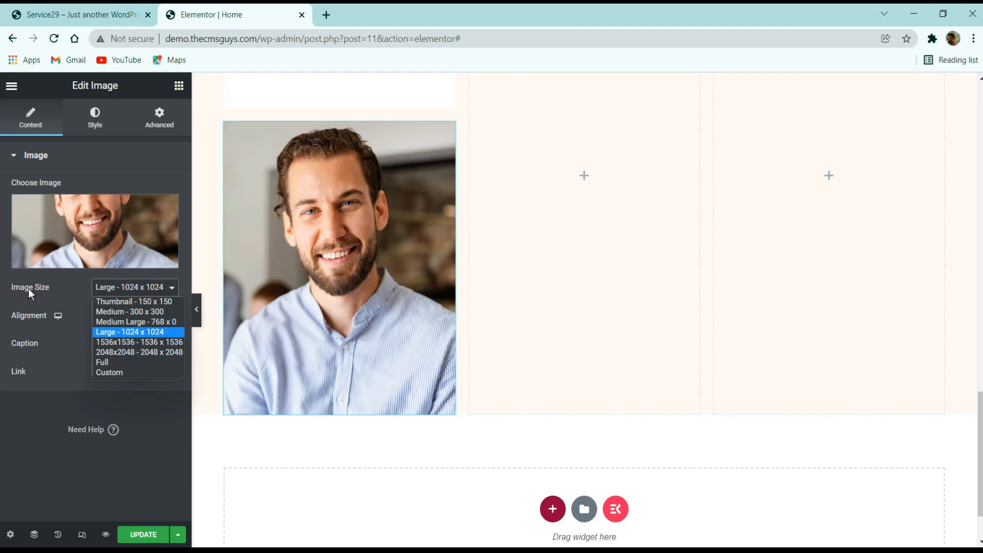
click(110, 372)
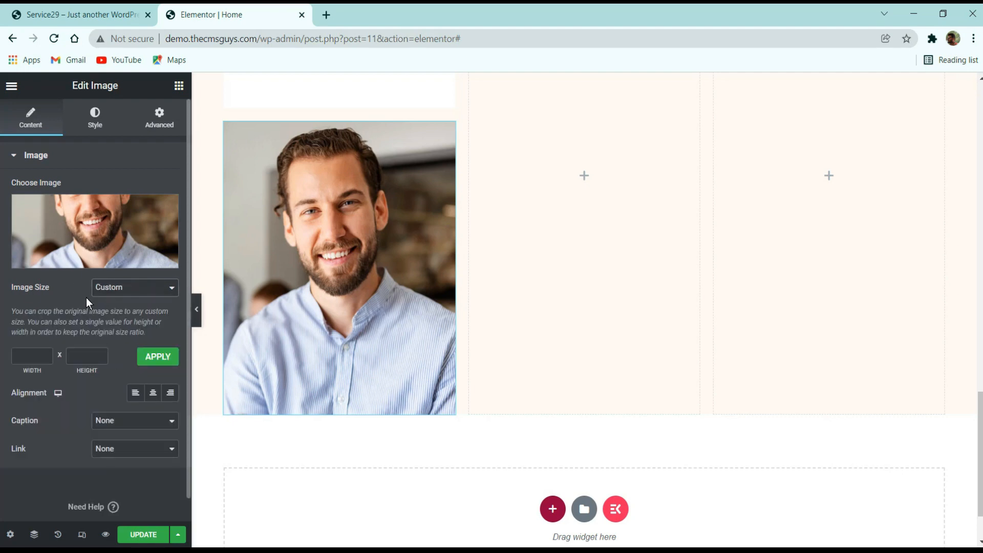
click(31, 357)
click(91, 349)
click(158, 357)
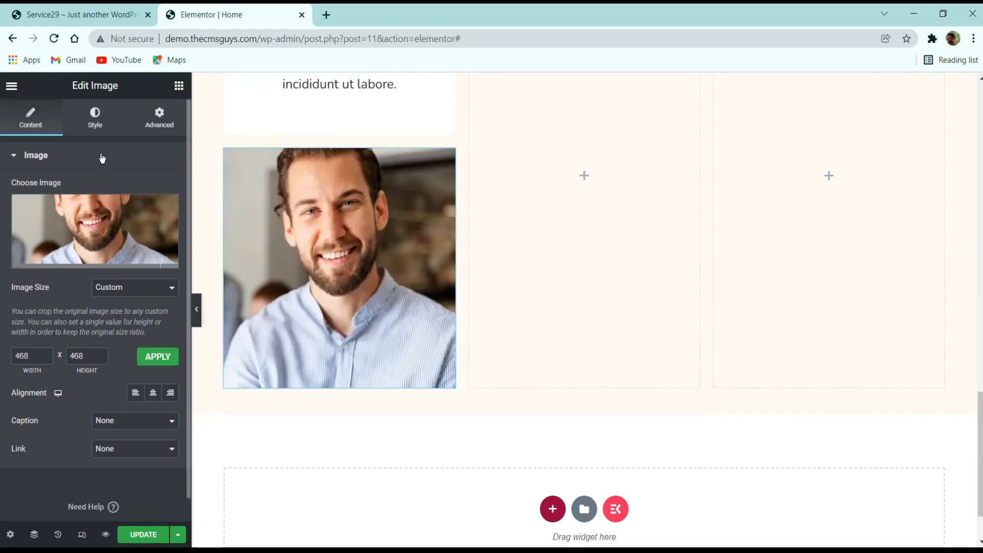
Set the portrait image's width to 100% and its maximum width to 78 px
click(95, 118)
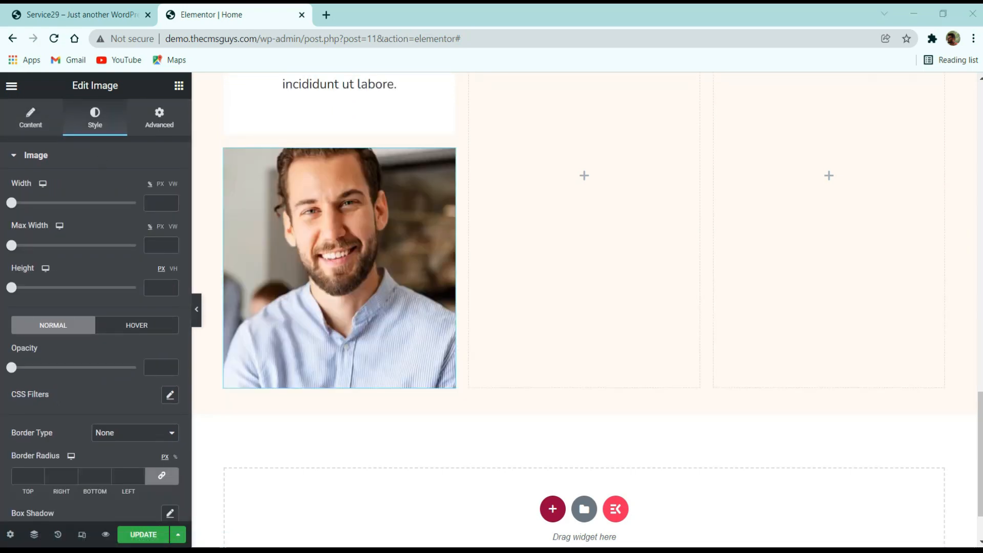
drag(14, 204, 296, 245)
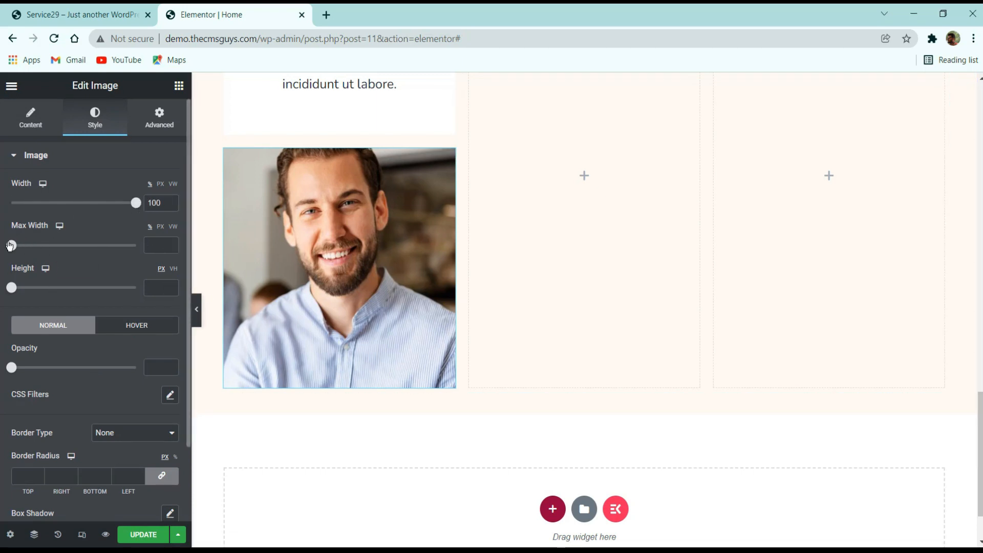
mouse_move(10, 245)
mouse_down()
mouse_move(42, 245)
mouse_move(24, 245)
mouse_up()
click(162, 227)
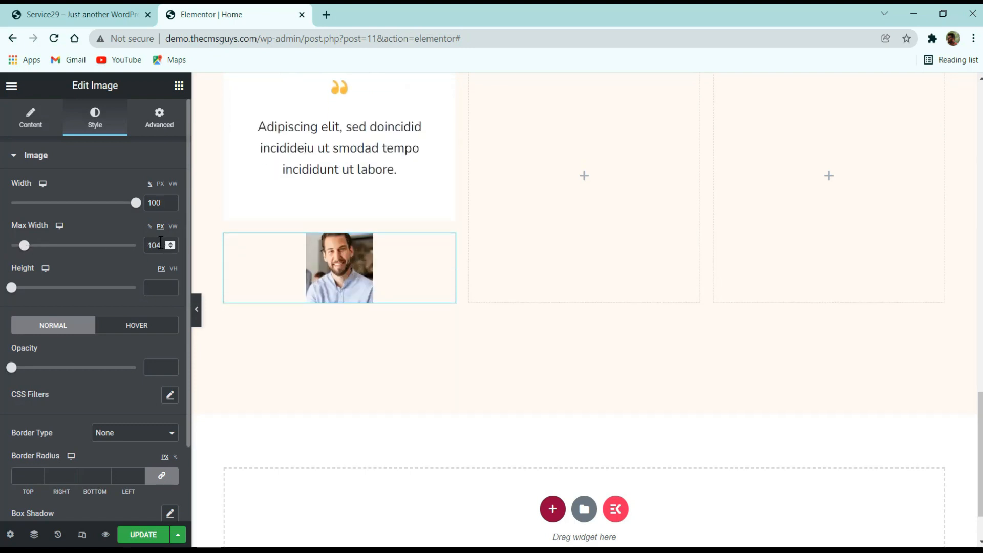
double_click(156, 245)
text(78)
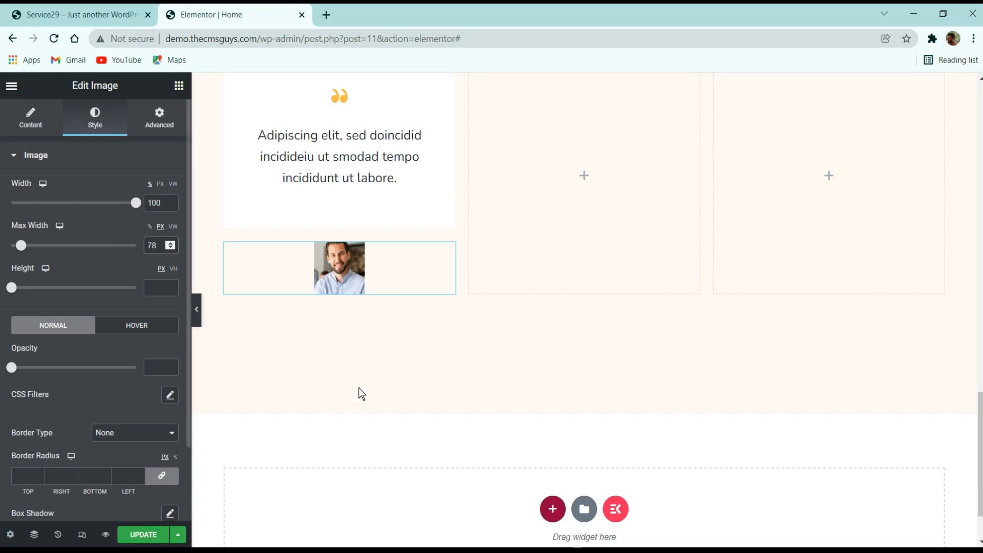
click(82, 15)
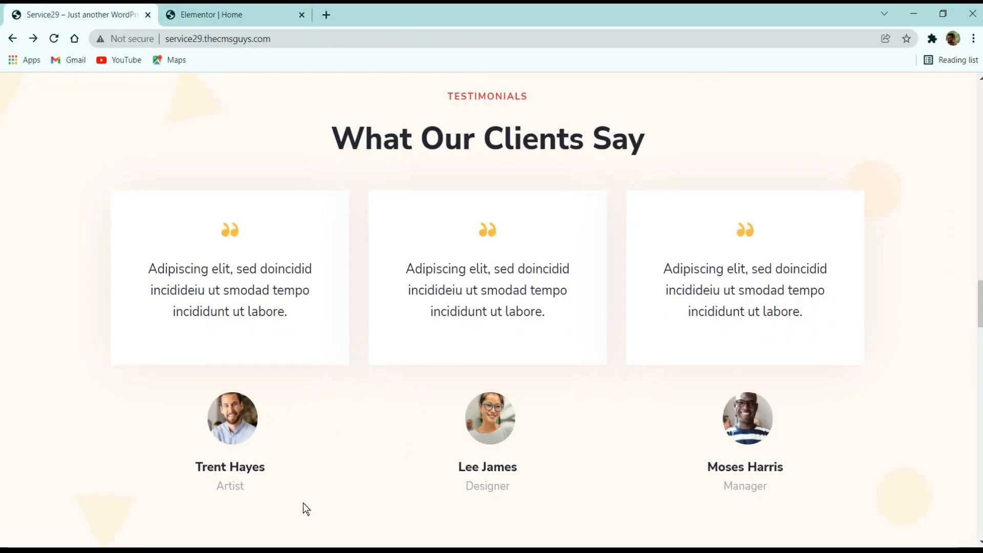
click(220, 7)
scroll(88, 394, down, 2)
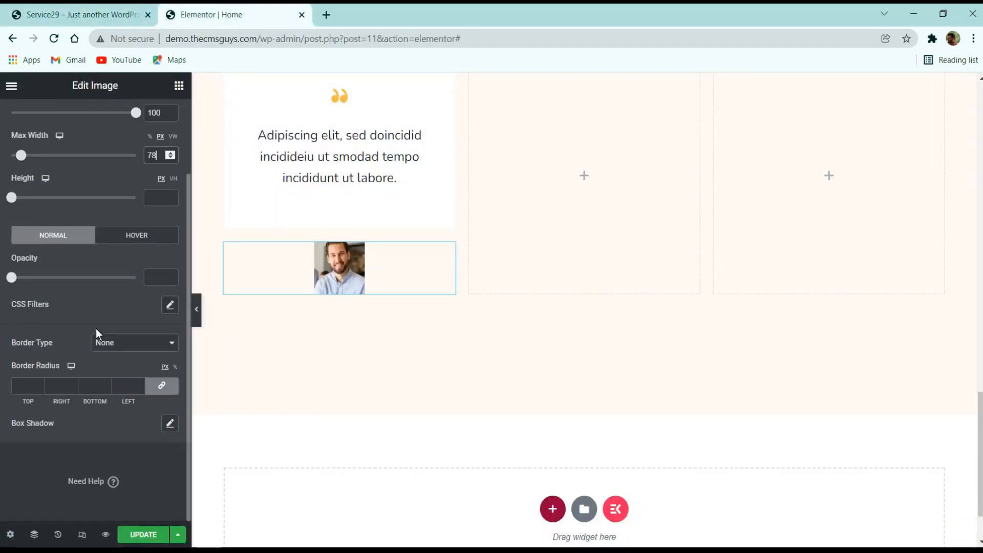
click(124, 349)
click(112, 364)
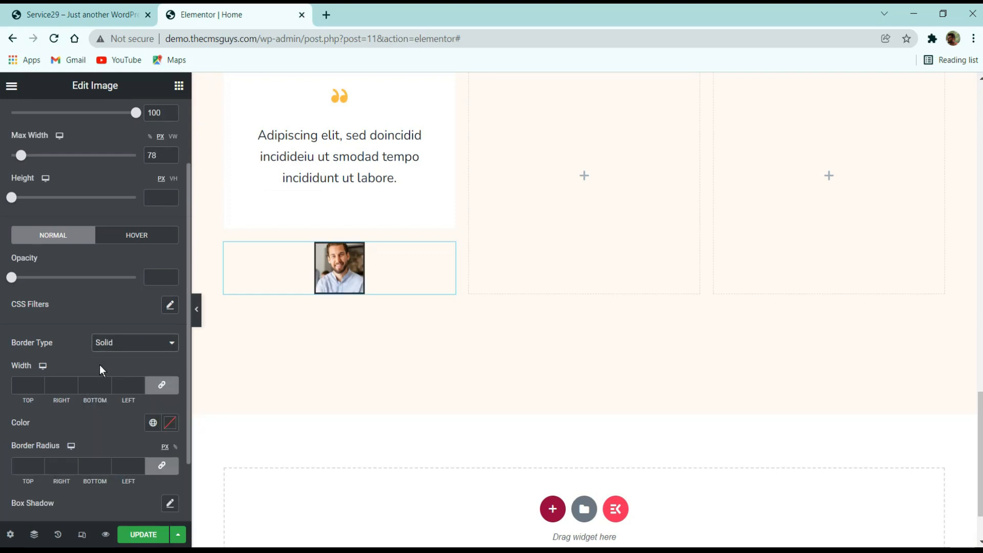
click(40, 384)
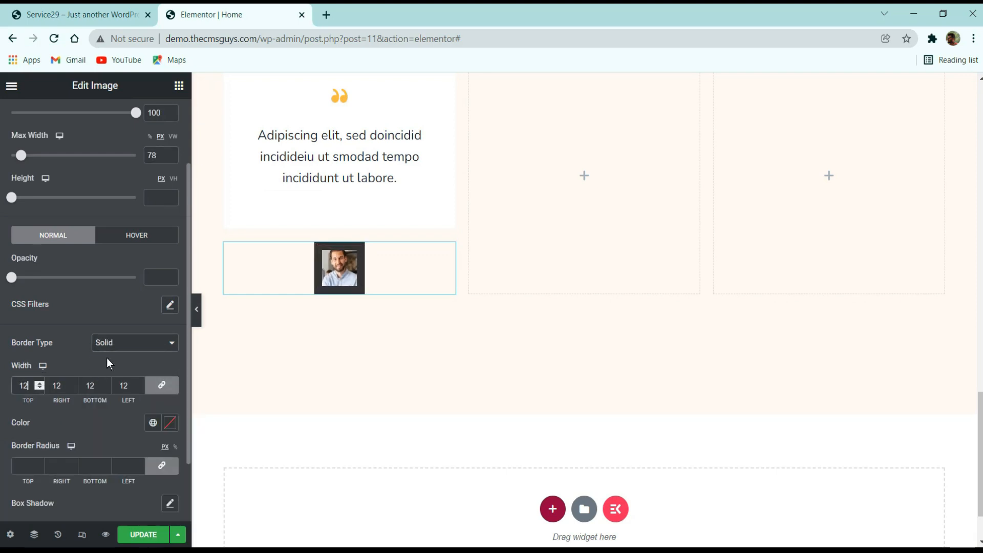
click(131, 344)
click(121, 361)
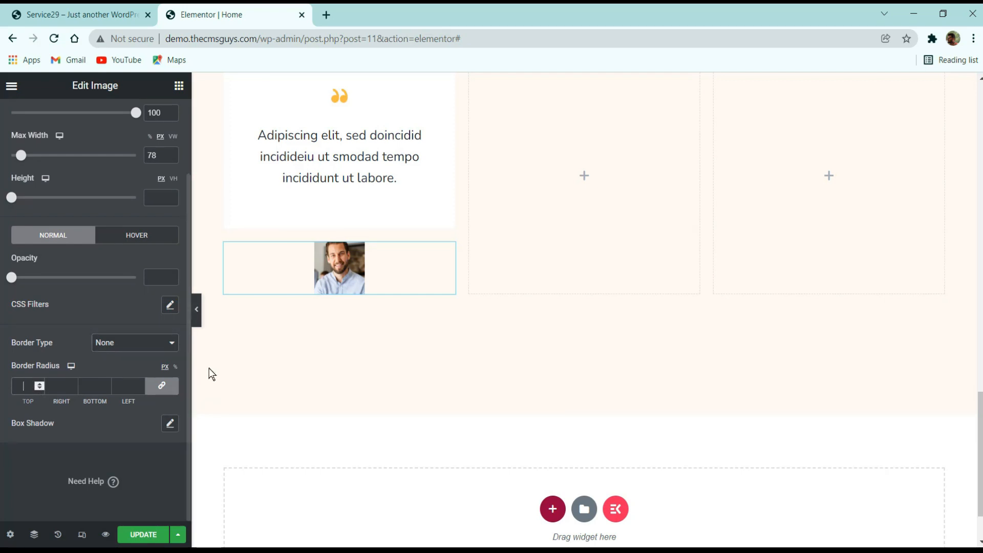
Round the portrait image into a circle with a border radius of 50% on all corners
click(175, 366)
click(128, 385)
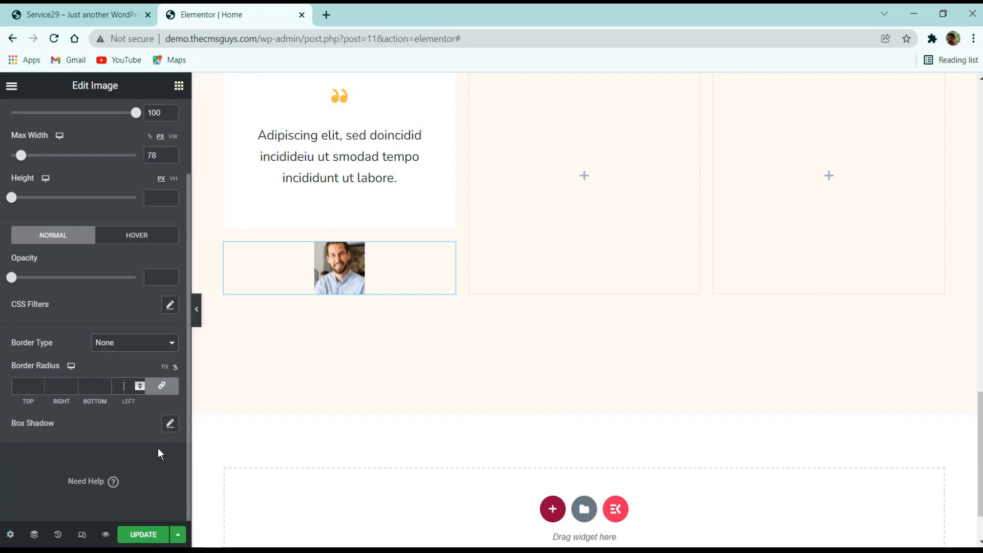
text(50)
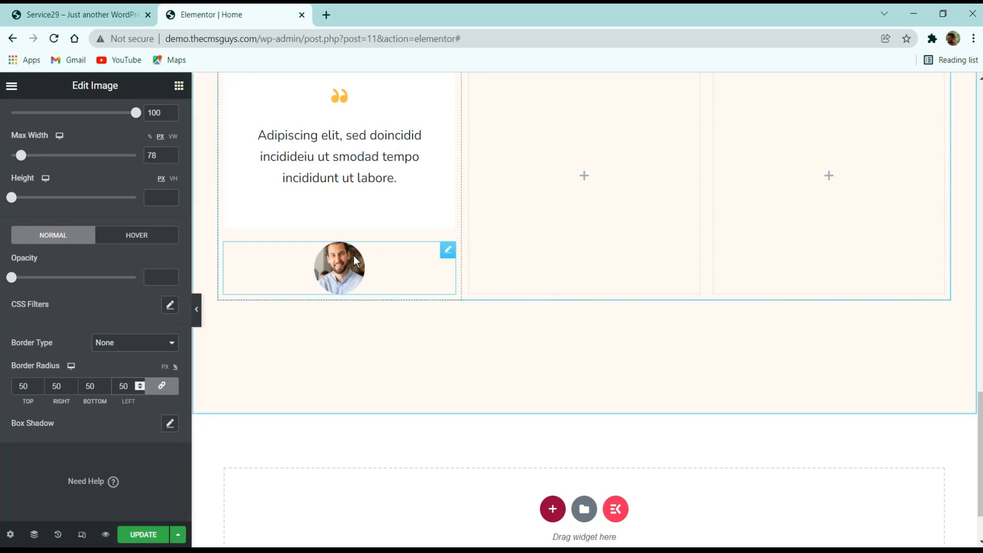
Check the reference testimonials, unlink the portrait image's margins, and set its top margin to 40 px
click(127, 12)
click(184, 24)
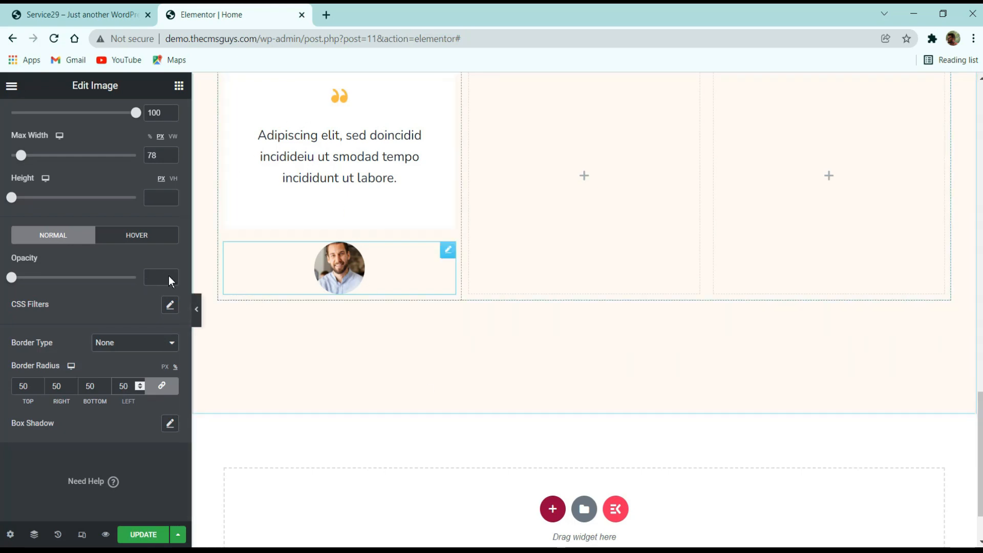
click(81, 14)
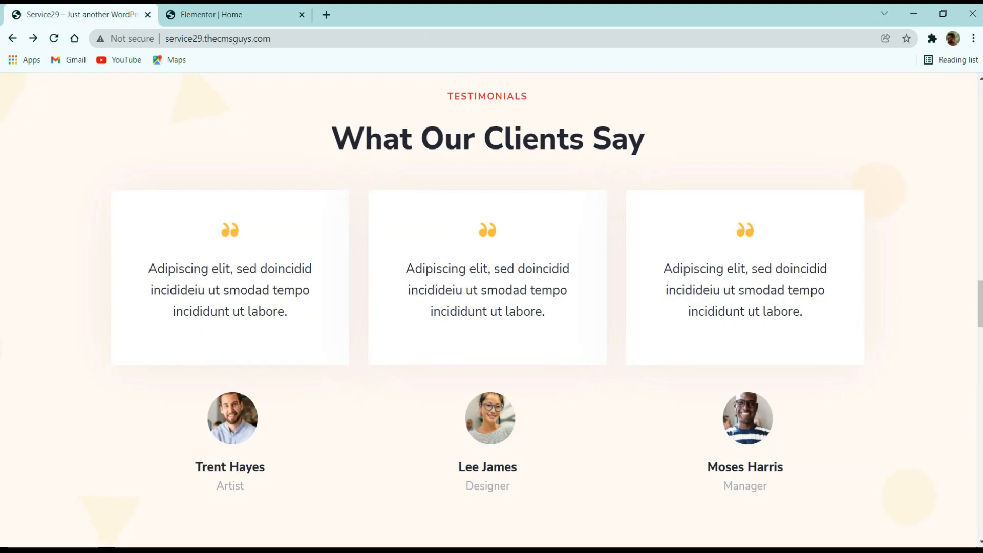
key(ctrl+Tab)
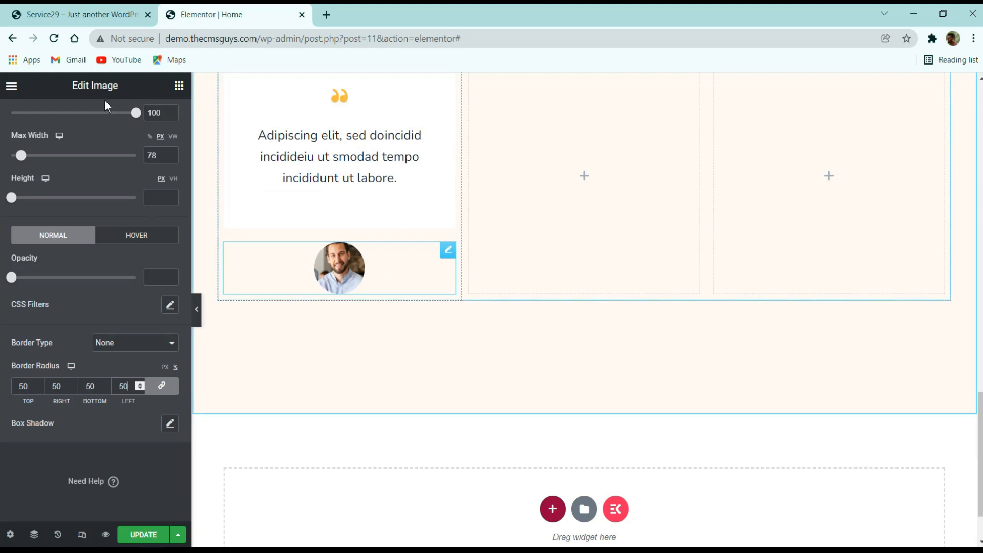
scroll(105, 100, up, 3)
click(159, 117)
click(150, 205)
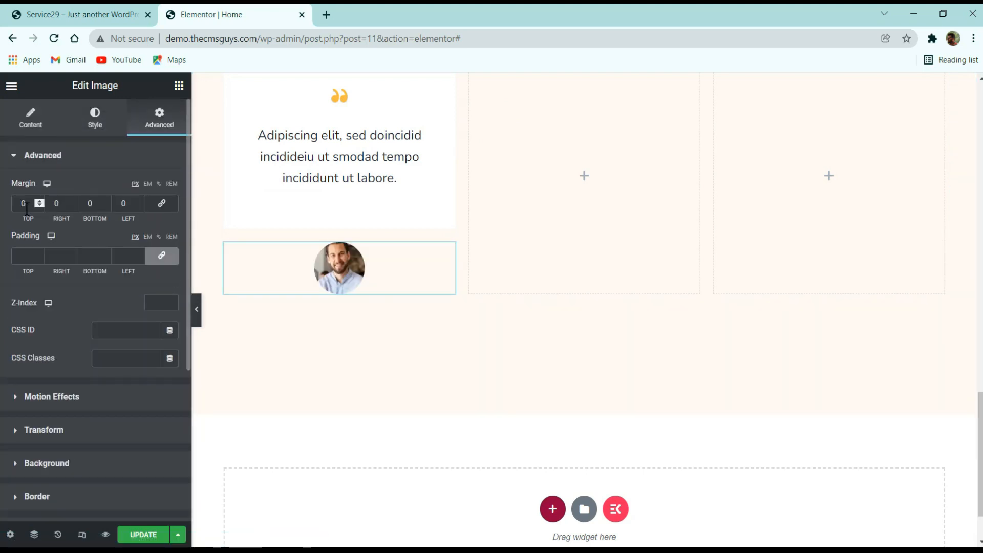
click(26, 203)
text(40)
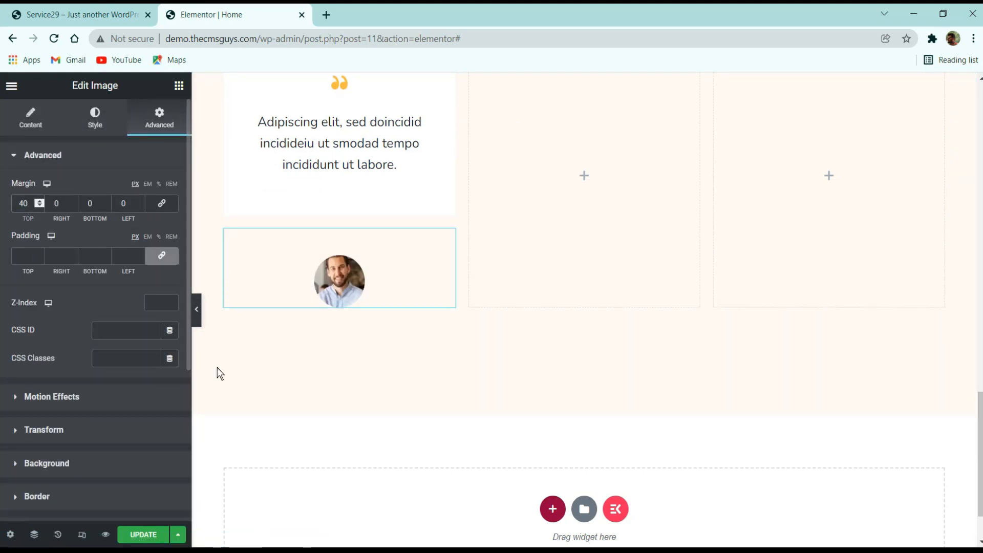
click(147, 532)
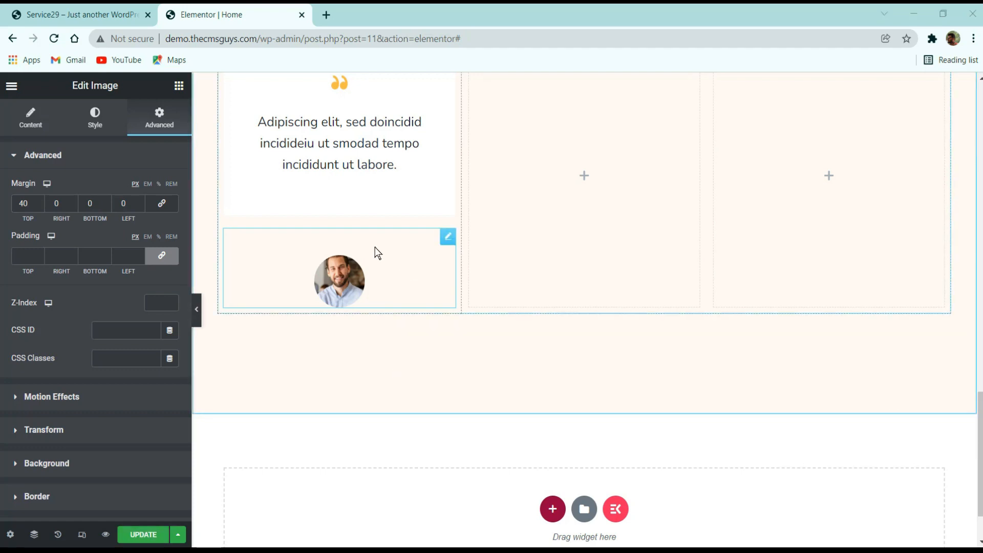
Add a Heading widget directly below the portrait image in the first column
click(82, 14)
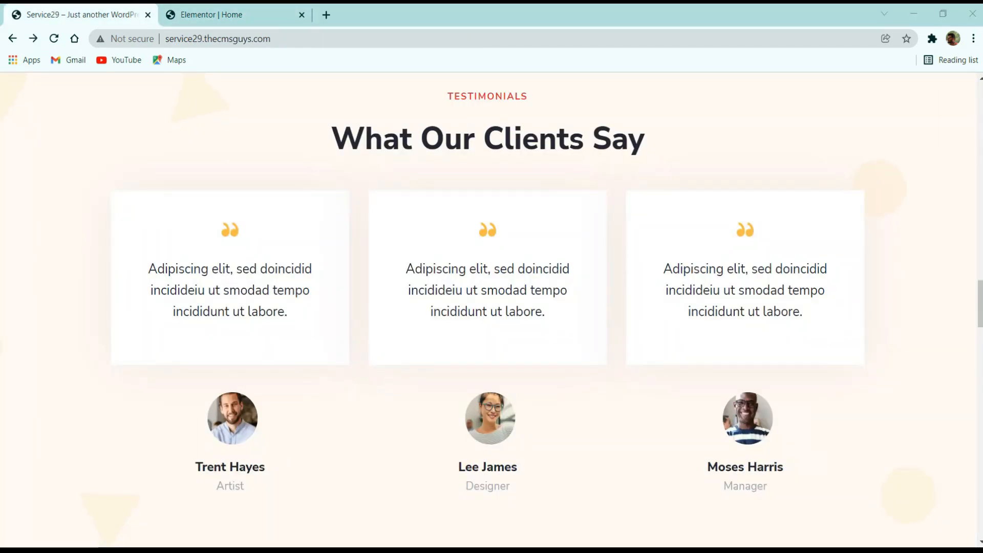
click(252, 12)
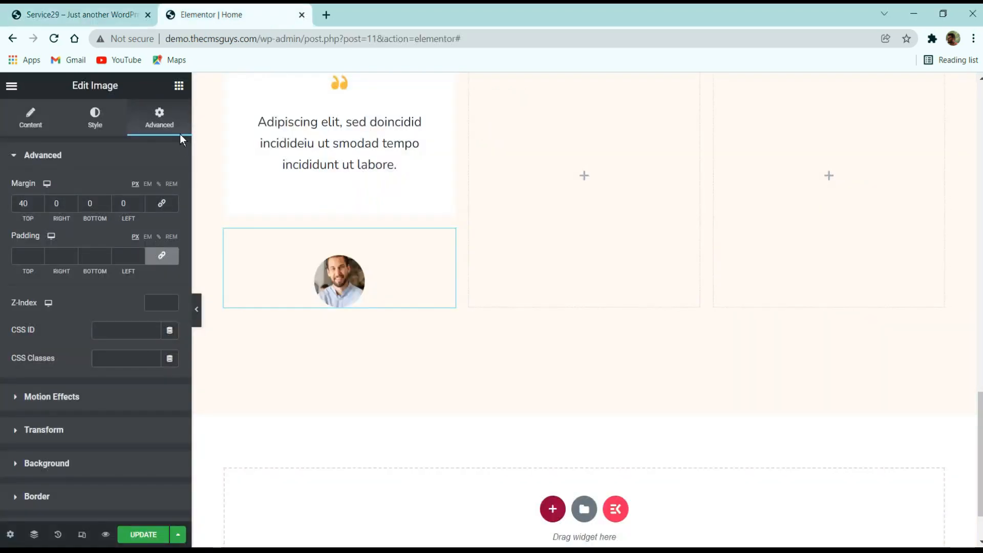
click(179, 85)
text(Headi)
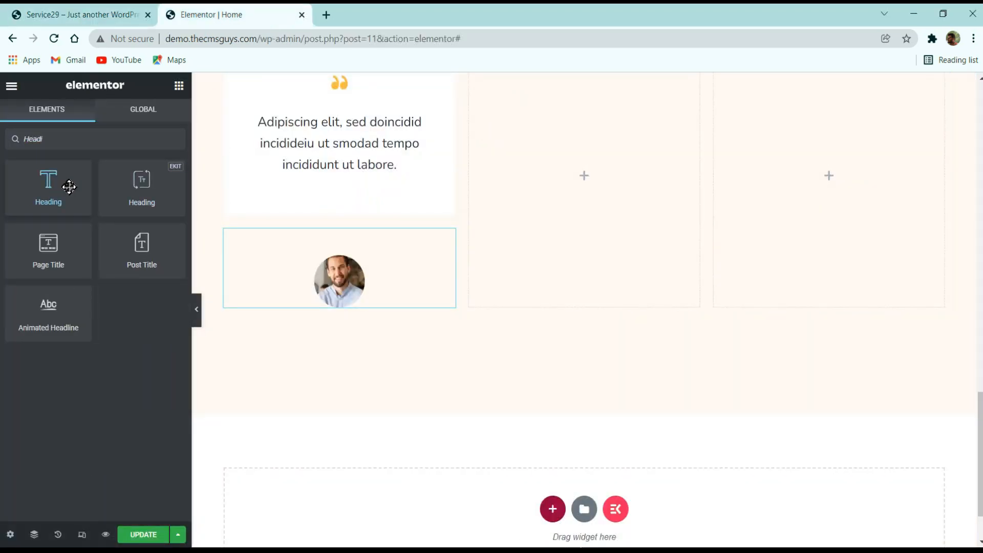
drag(68, 184, 394, 273)
Copy the first client's name from the reference site into the new heading's title and center the heading
click(103, 13)
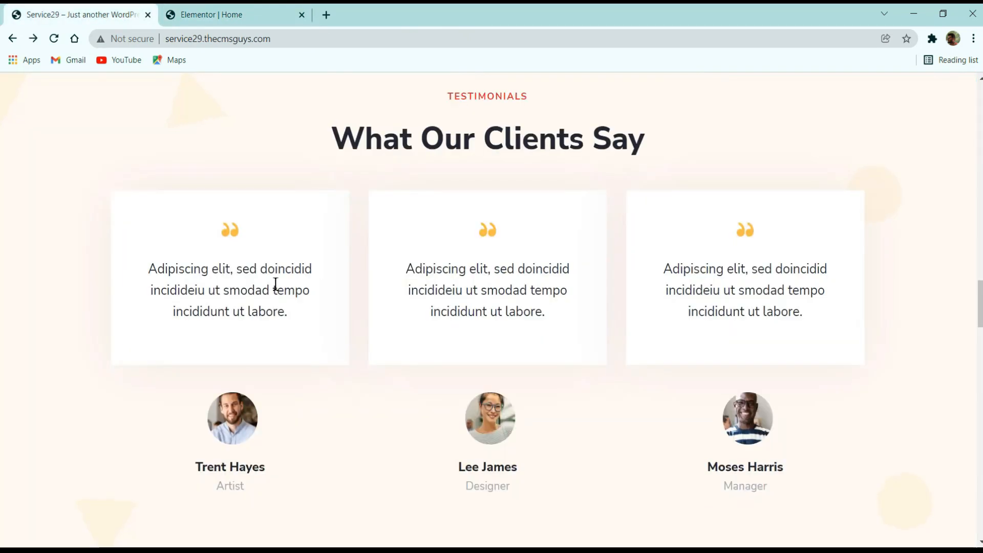
double_click(261, 466)
triple_click(261, 466)
key(ctrl+c)
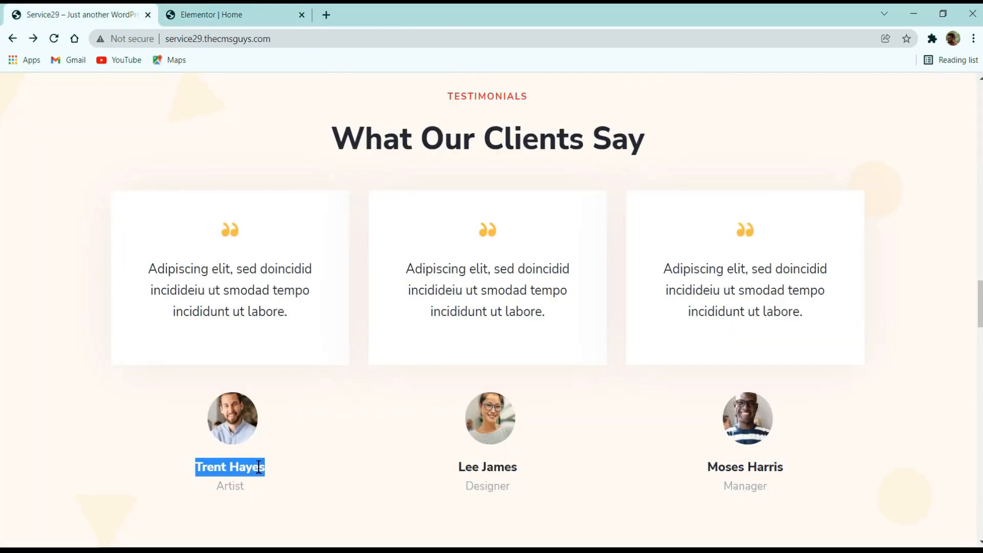
click(215, 14)
click(131, 235)
key(ctrl+a)
key(ctrl+v)
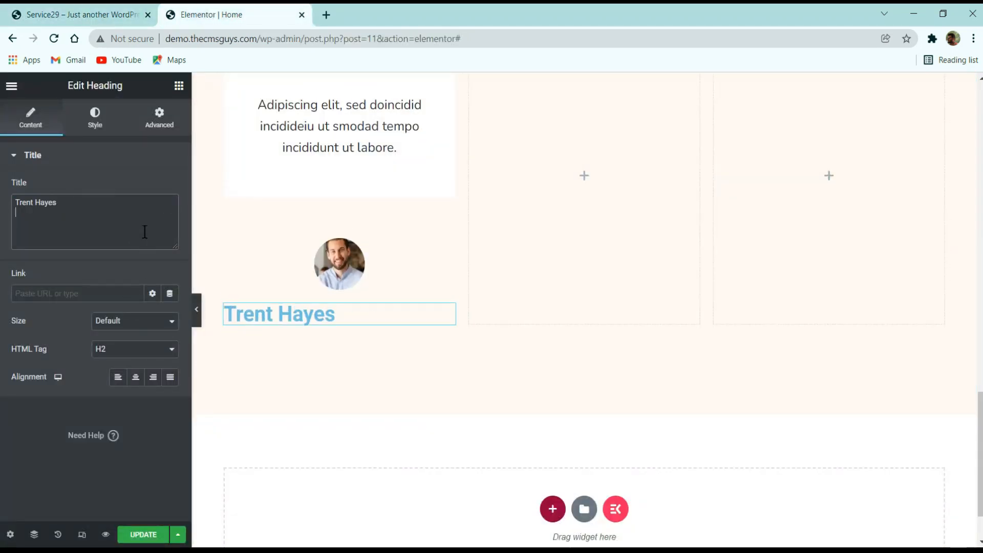
click(136, 378)
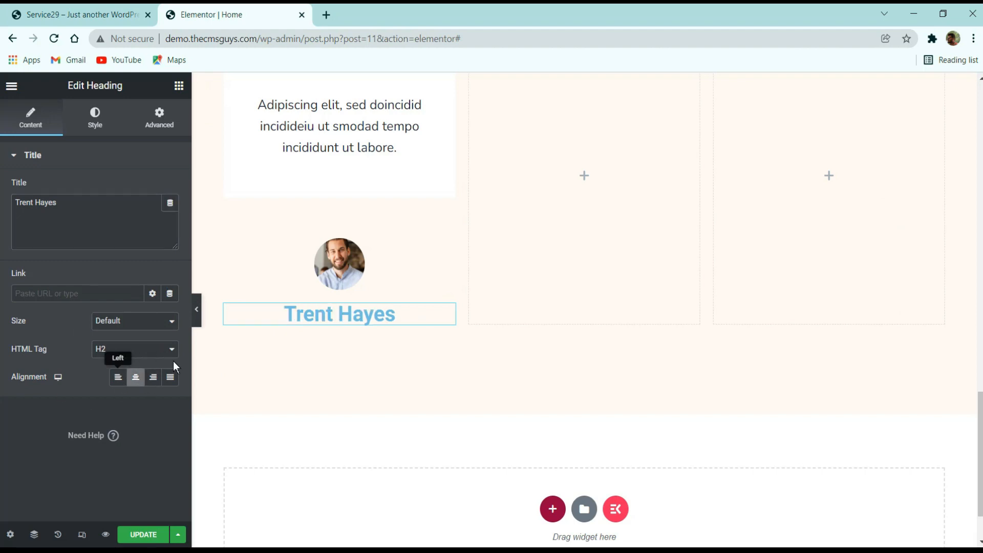
Set the client name heading's text color to black, #000000
click(95, 118)
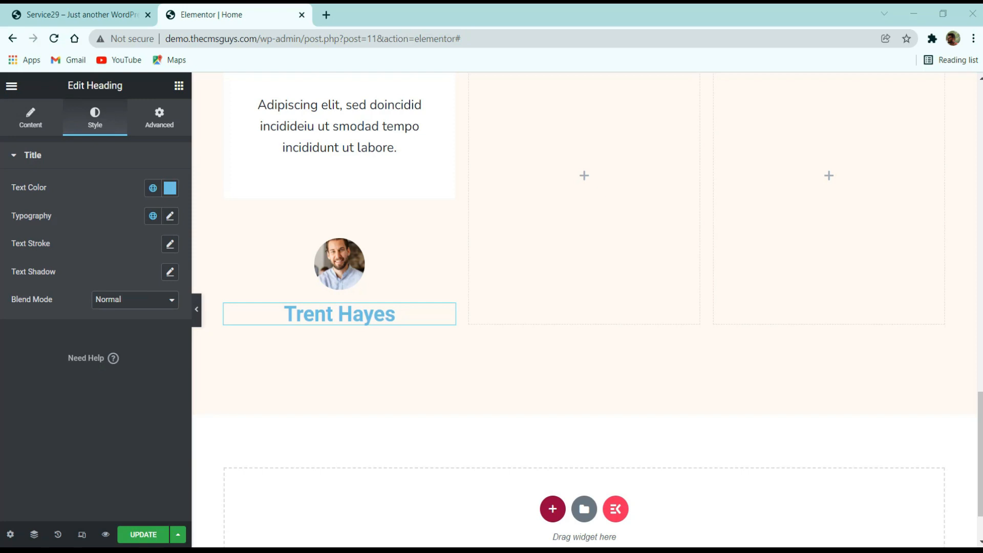
click(170, 188)
drag(77, 323, 38, 465)
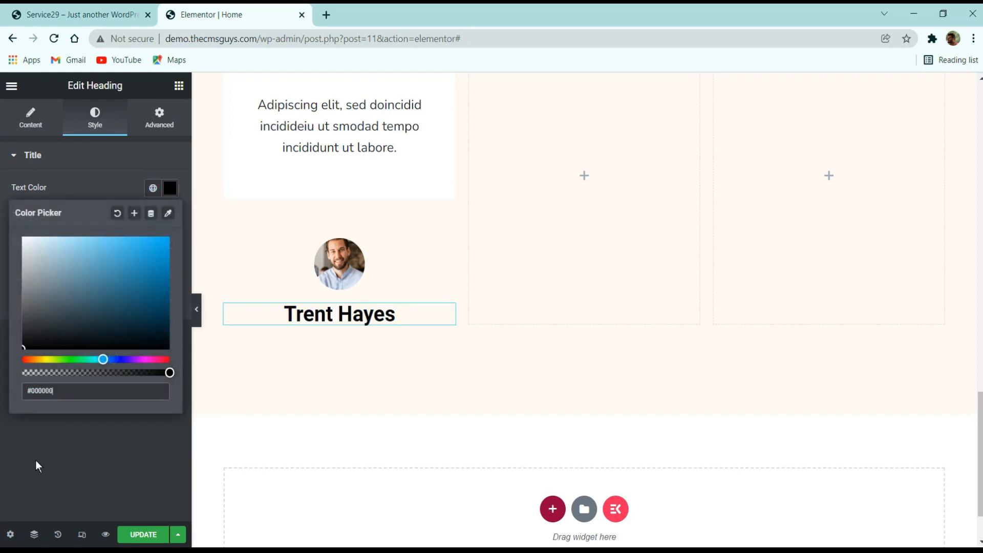
click(37, 465)
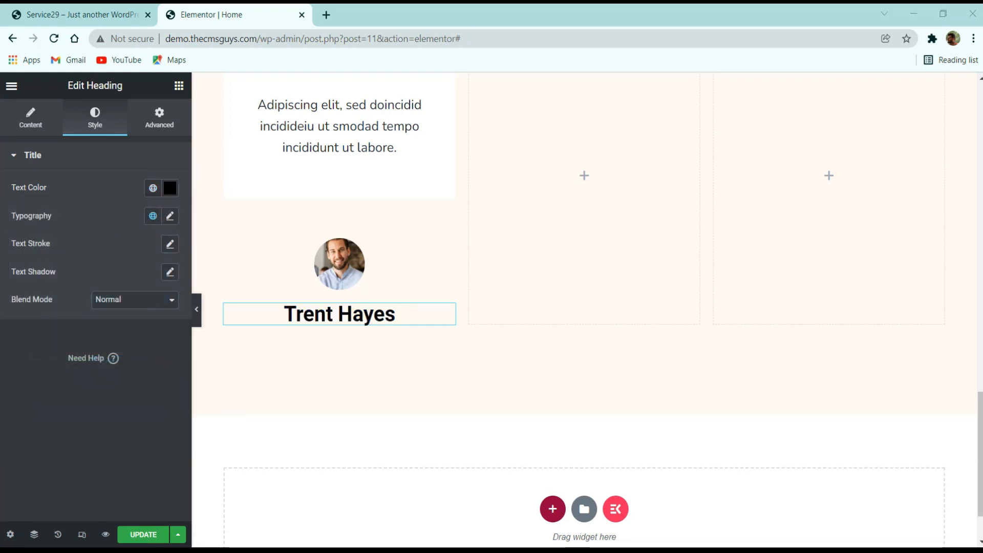
Change the client name heading's font family to Nunito Sans
click(170, 215)
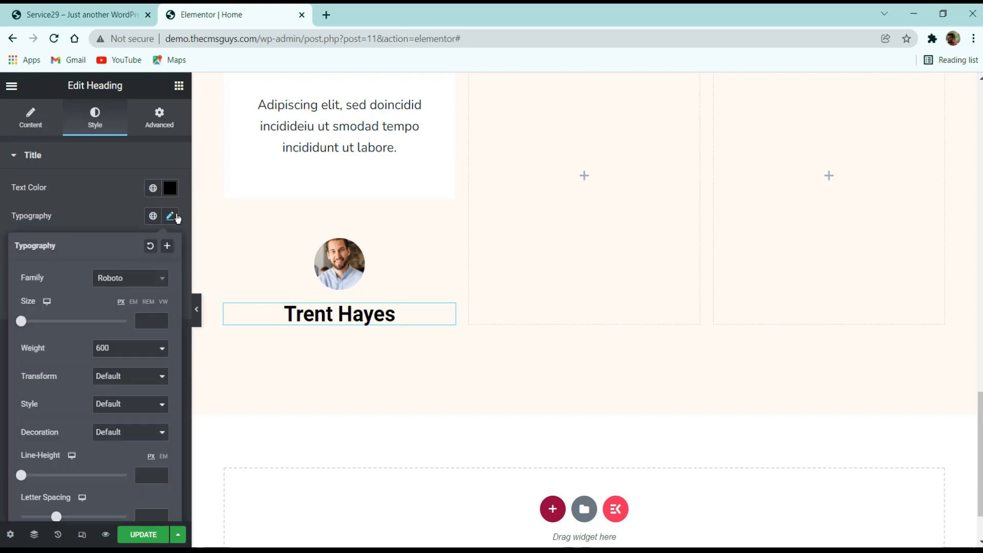
click(145, 279)
text(nuni)
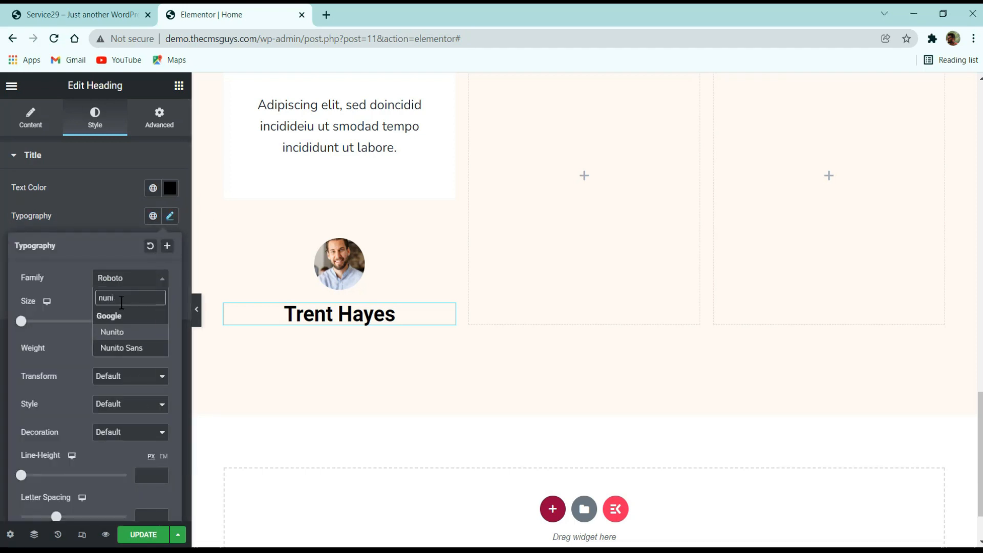
key(Return)
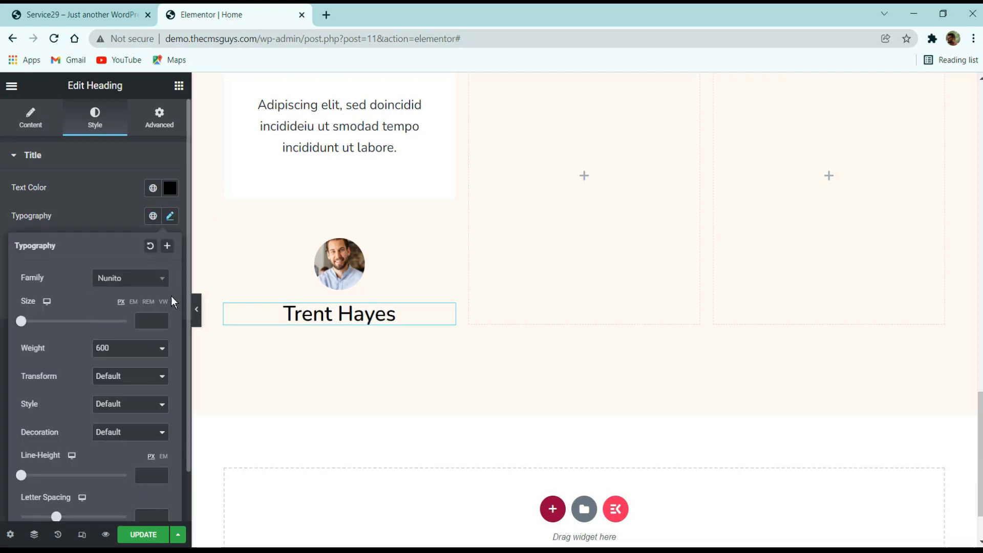
click(123, 279)
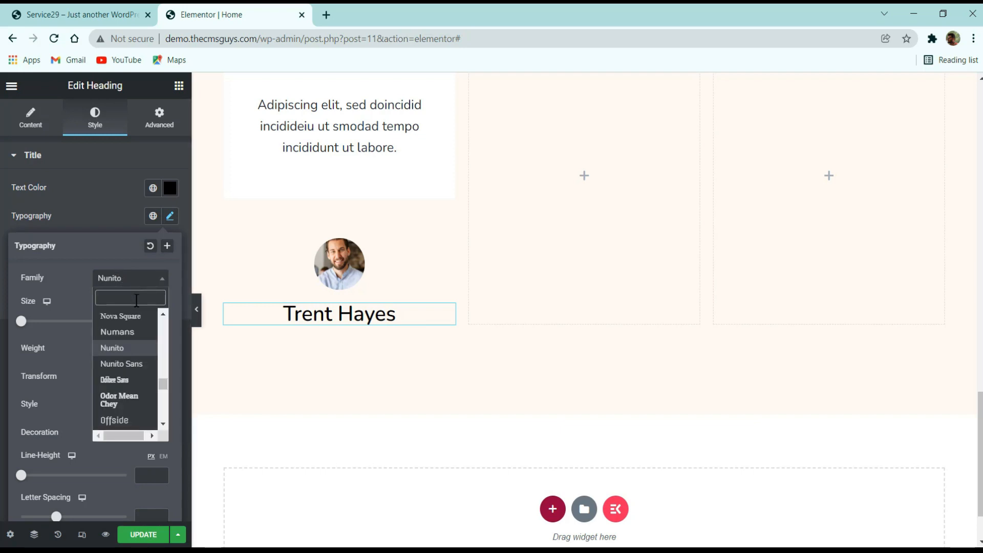
text(nuni)
key(Down)
key(Return)
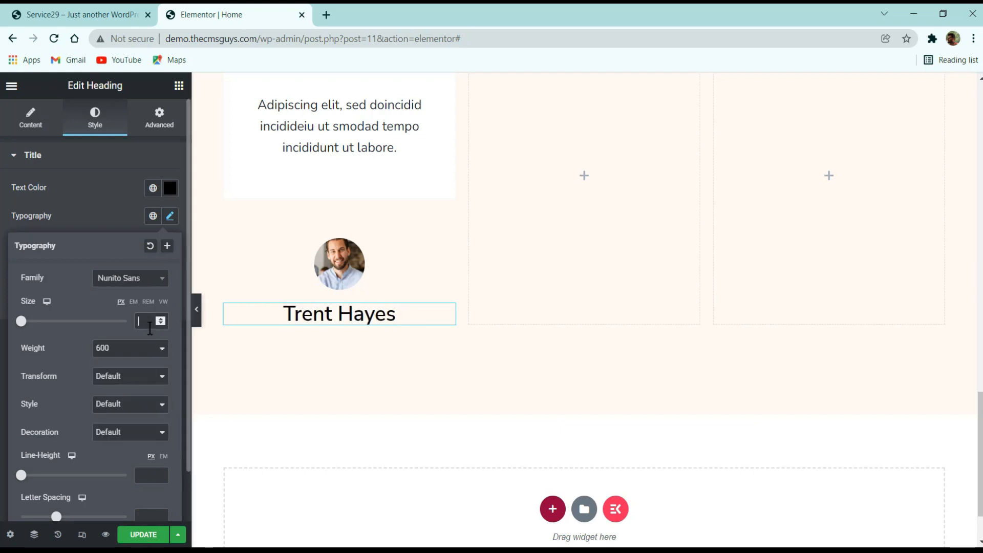
Set the client name heading's font size to 1.18 em, weight to 800 and line height to 1.5 em
text(1.18)
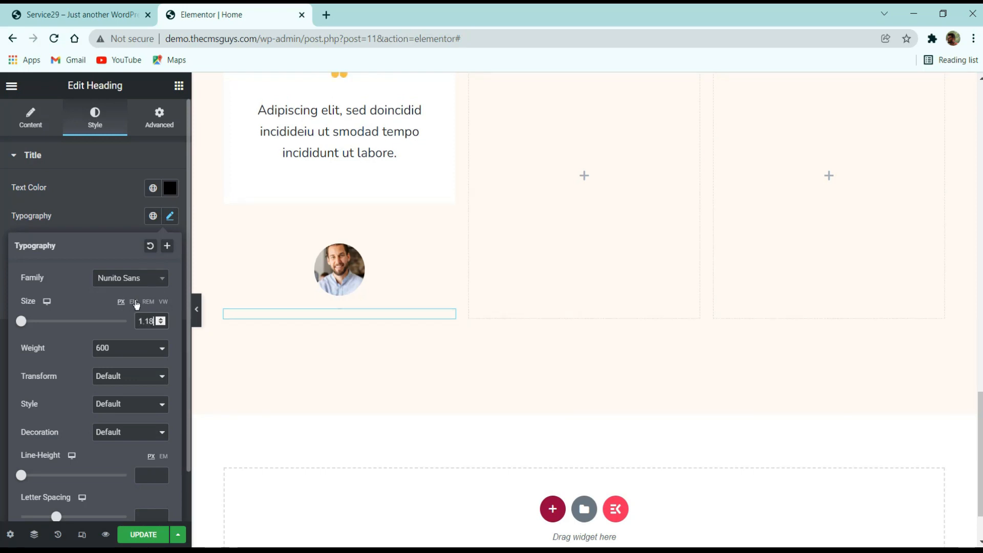
click(135, 302)
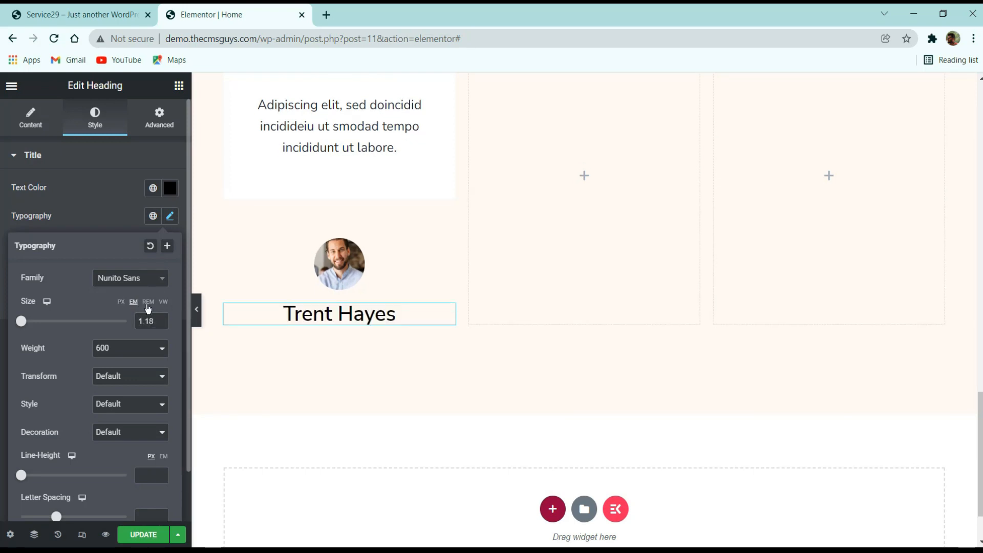
click(128, 350)
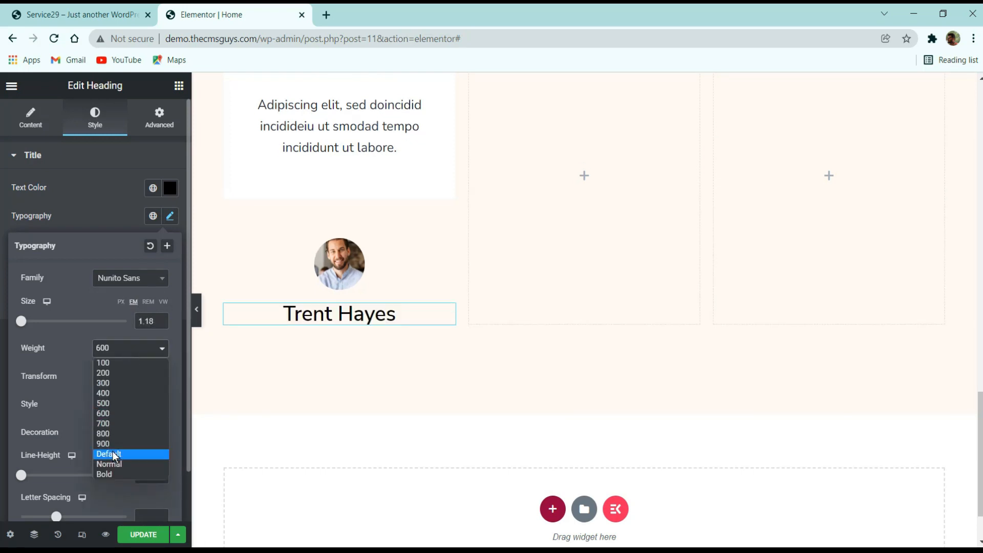
click(111, 436)
scroll(133, 418, down, 1)
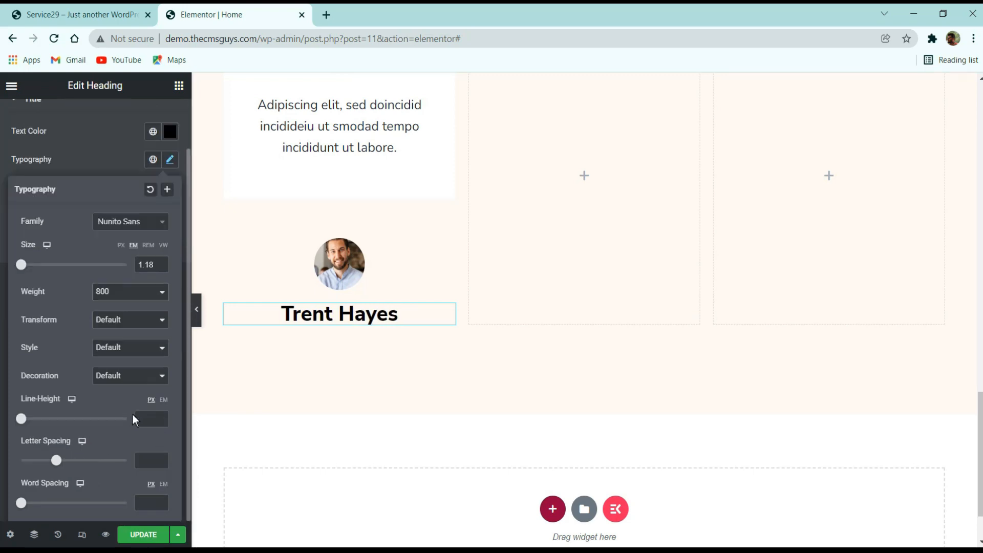
click(142, 419)
text(1.5)
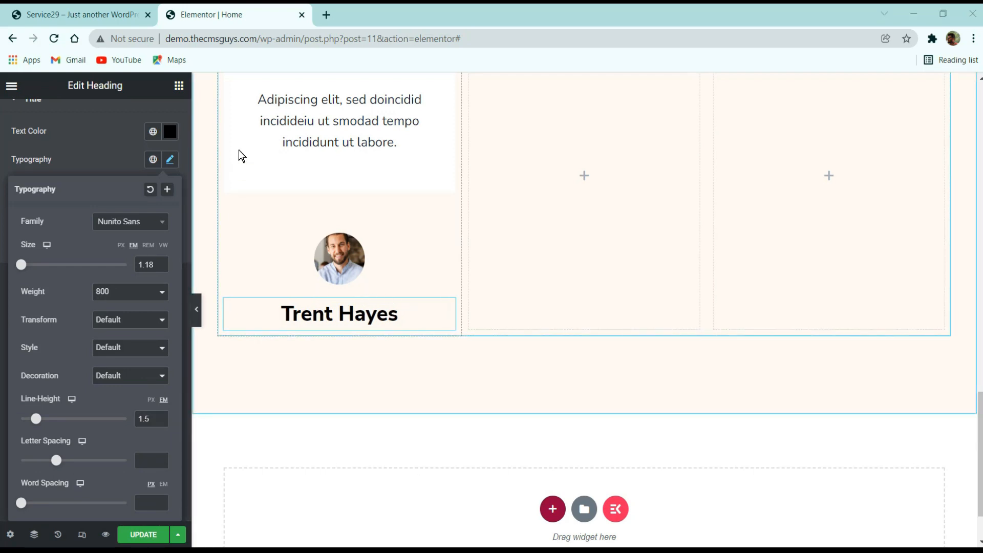
Adjust the client name heading's font size to 1.2 em and close the typography settings
click(162, 266)
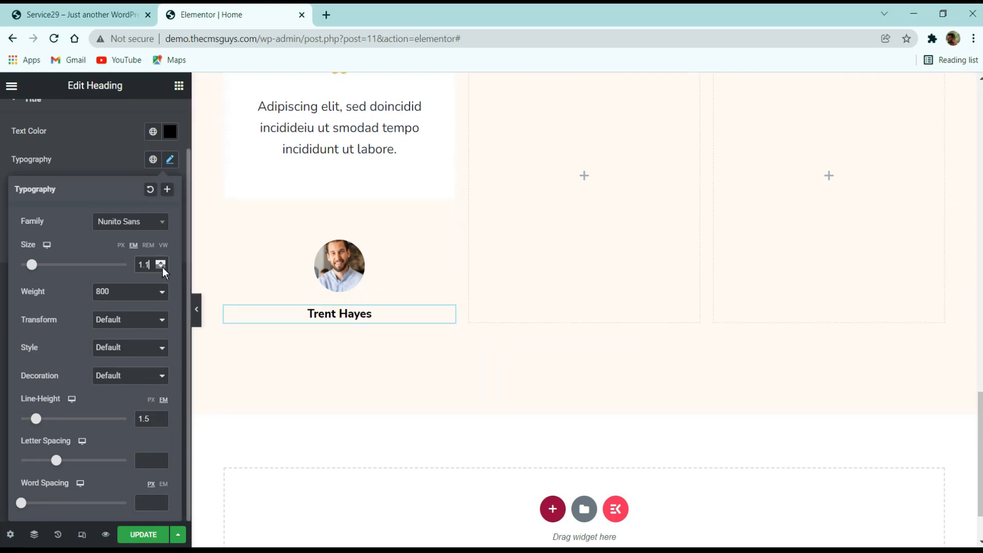
click(162, 262)
click(162, 262)
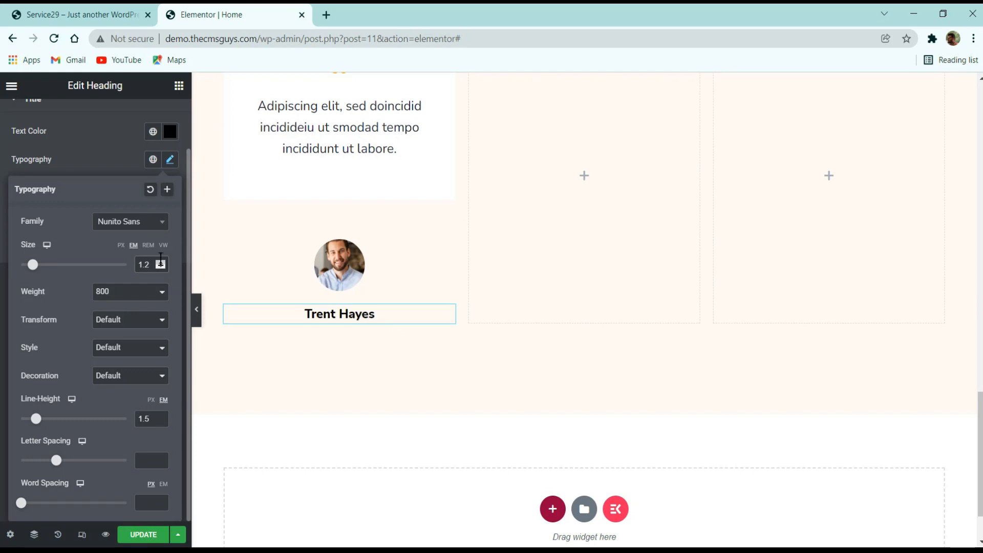
click(121, 164)
Check the reference site's job title, duplicate the client name heading, and retitle the copy "Artist"
click(78, 11)
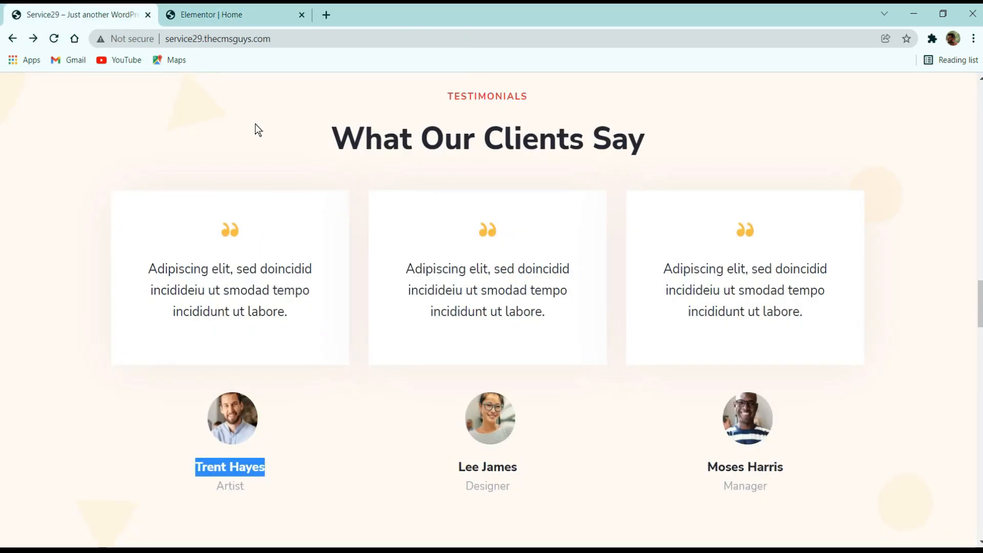
click(225, 14)
right_click(371, 310)
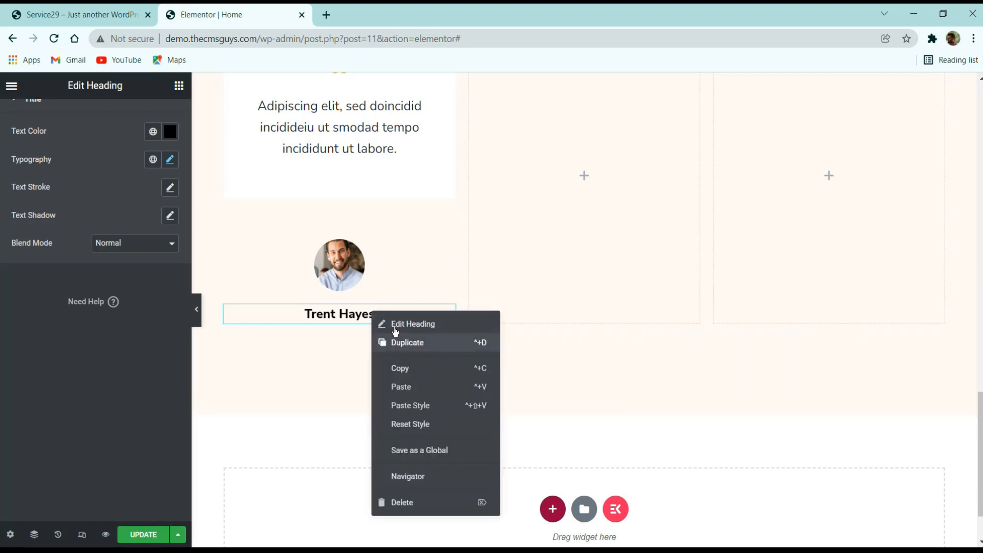
click(393, 339)
click(105, 214)
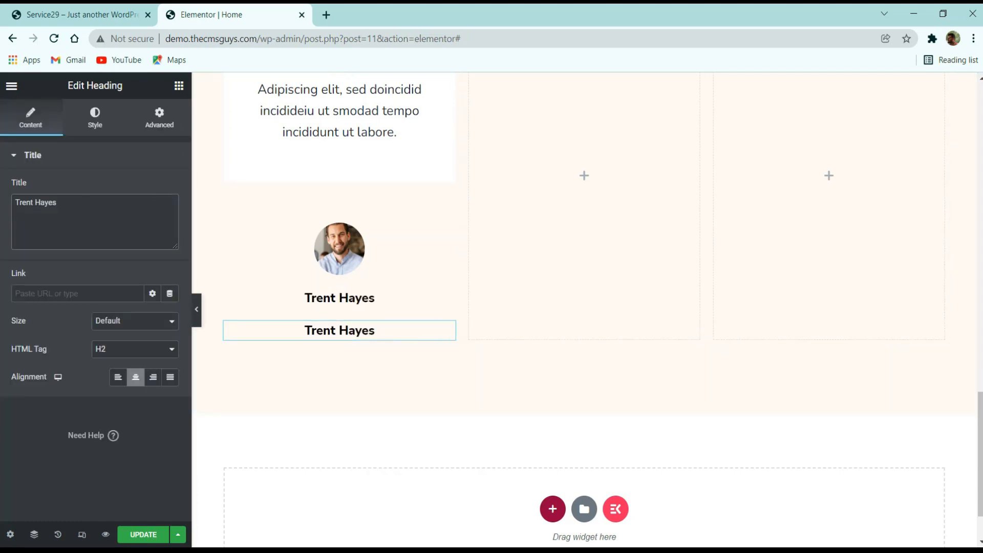
text(Artist)
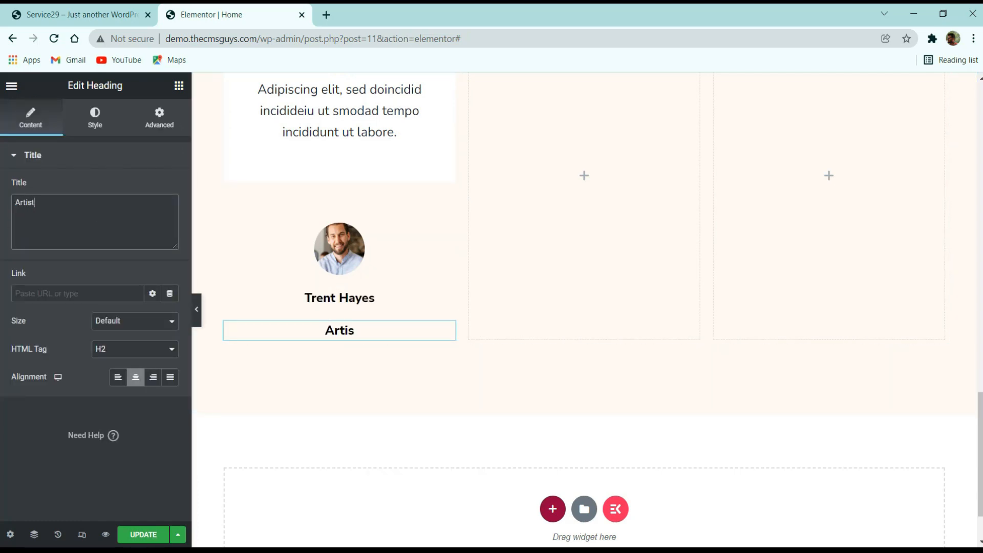
Set the "Artist" heading's text color to gray, #6A6A6A
click(94, 118)
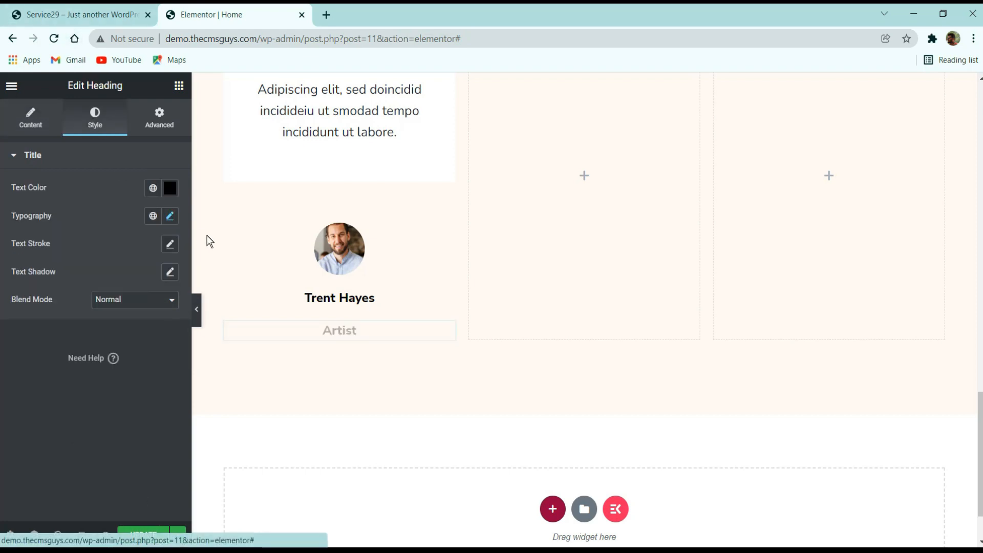
click(170, 188)
drag(62, 296, 23, 302)
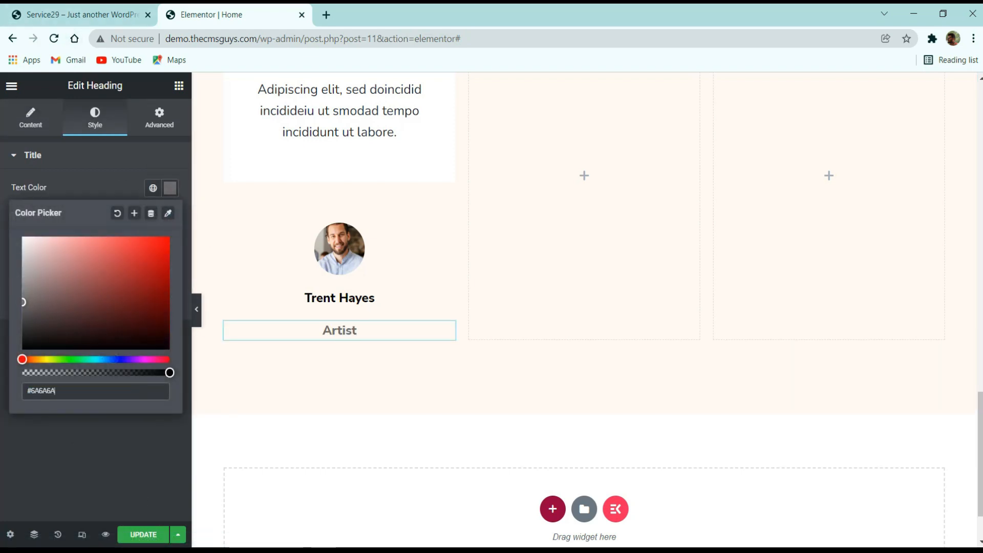
click(149, 227)
Set the "Artist" heading's font weight to 400 and close its typography settings
click(170, 216)
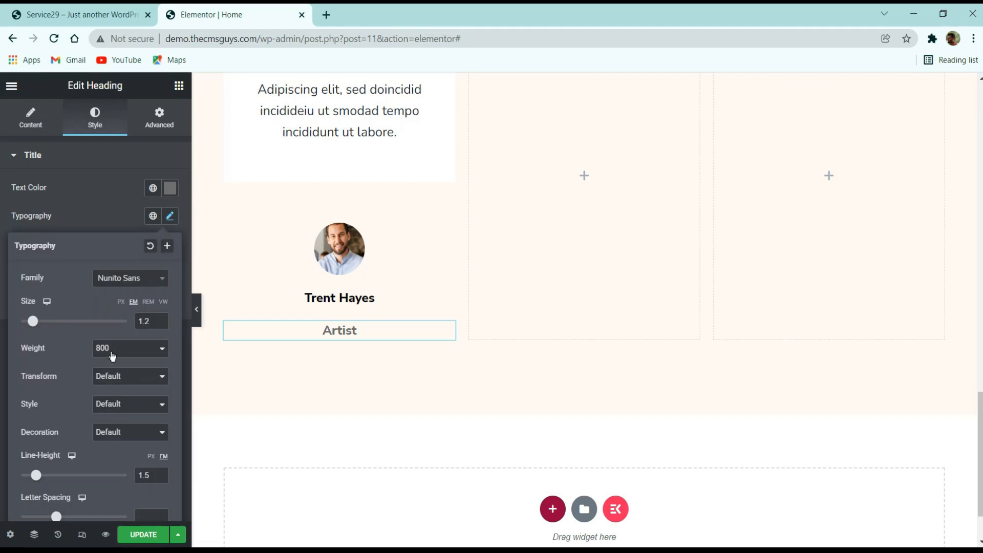
click(113, 348)
click(111, 394)
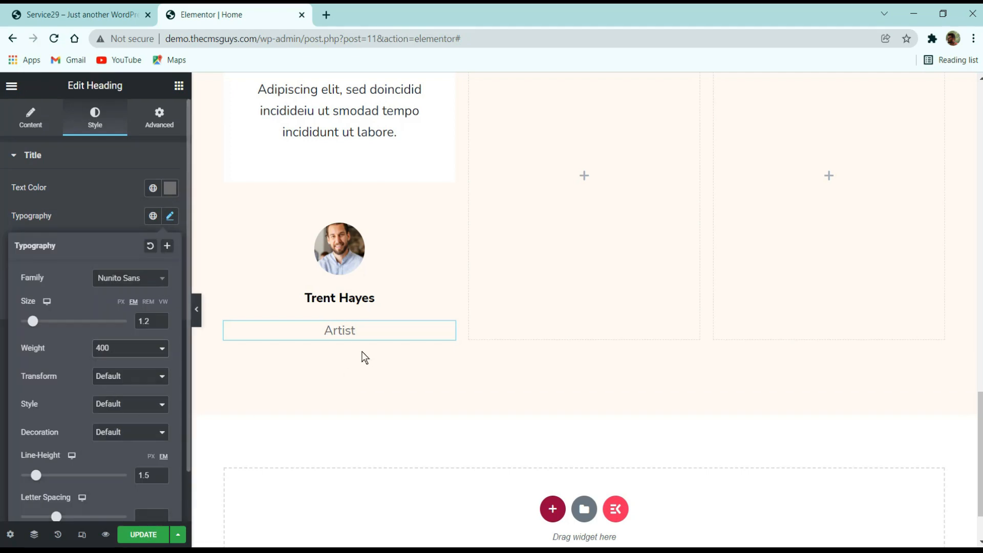
click(94, 217)
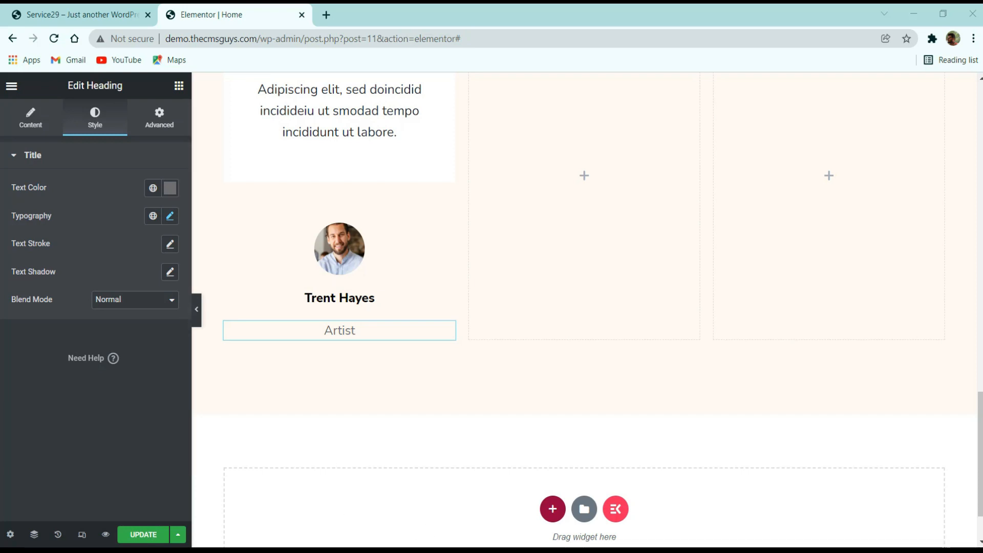
Set the "Artist" heading's line height to 0 em
click(383, 301)
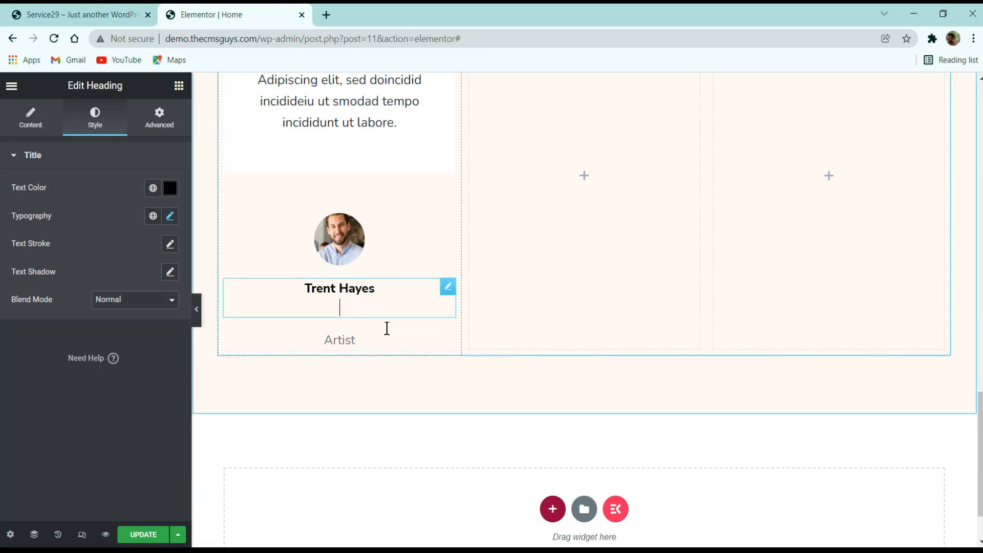
click(387, 337)
click(170, 216)
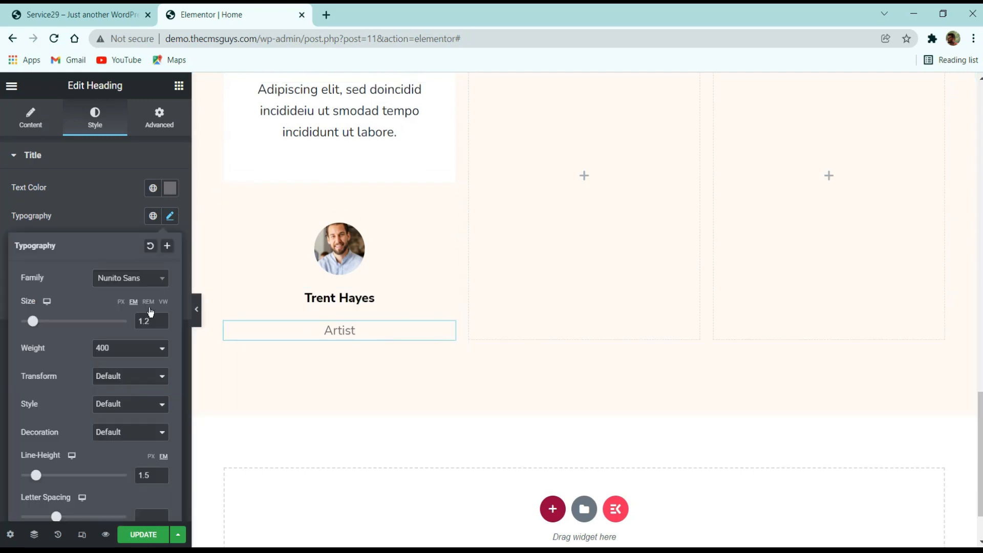
key(BackSpace)
key(BackSpace)
key(BackSpace)
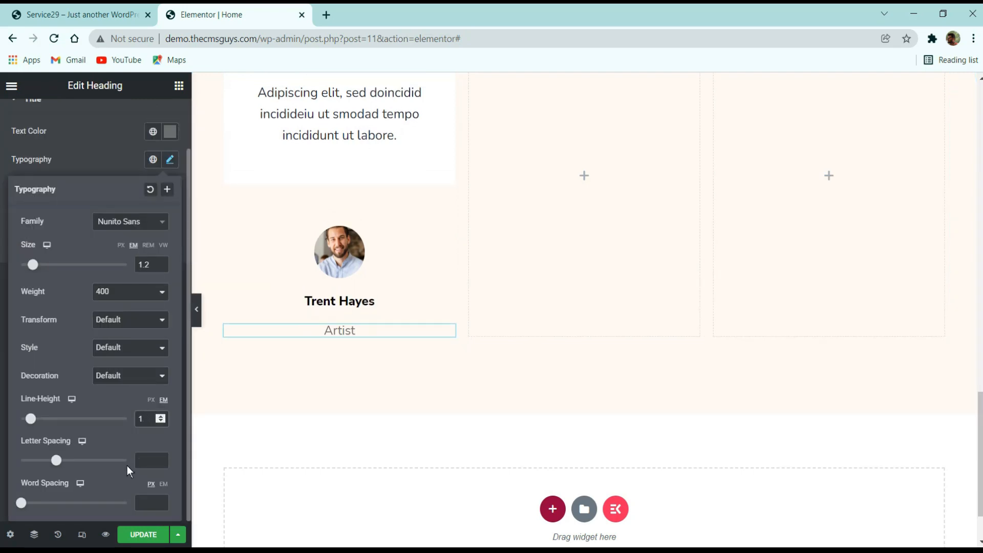
text(0)
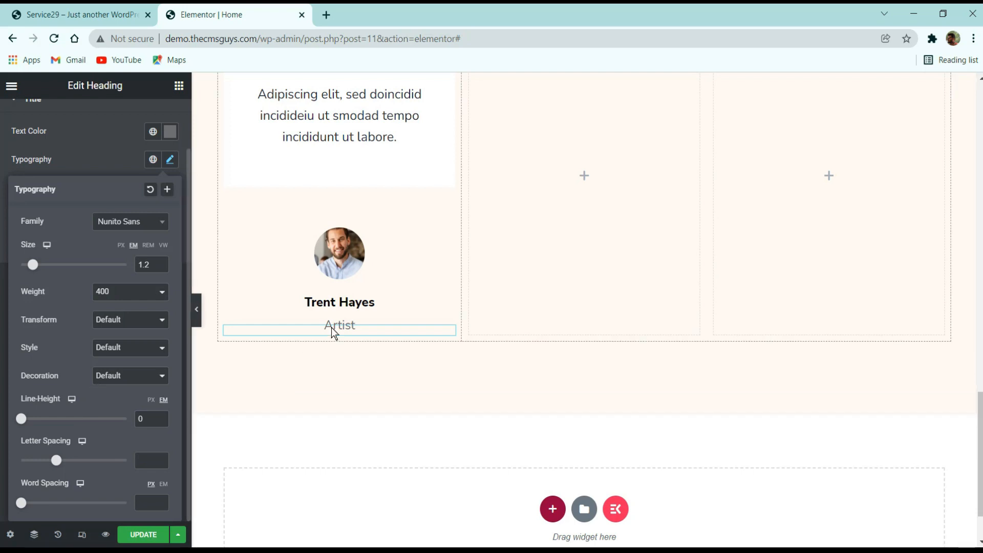
Reduce the client name heading's line height to 1 em
click(362, 305)
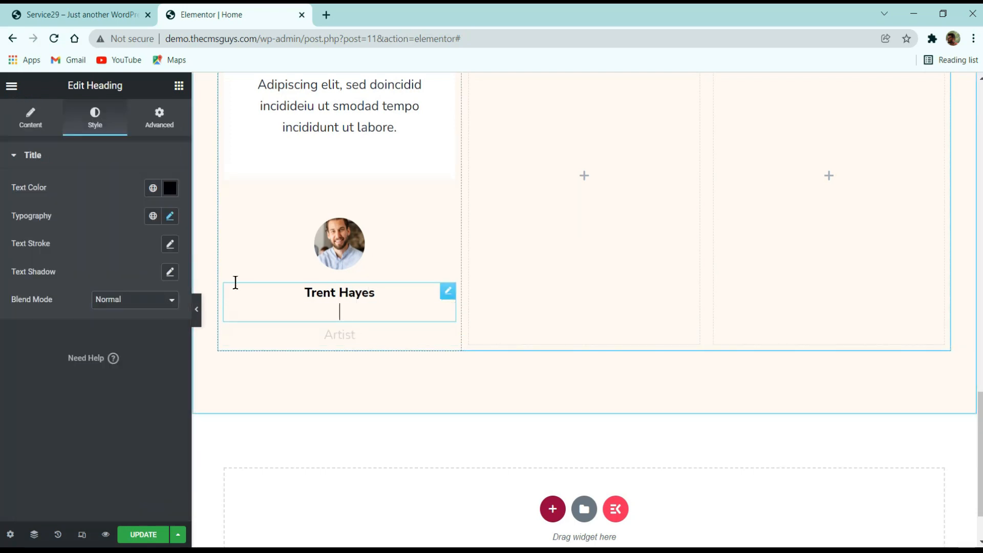
click(168, 129)
click(94, 118)
click(170, 215)
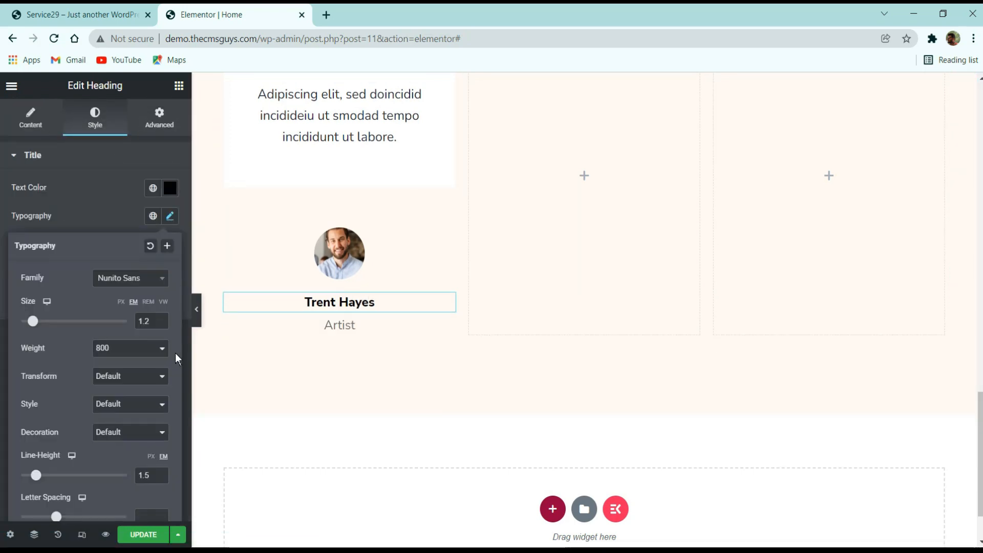
click(158, 478)
click(158, 478)
click(158, 478)
click(158, 477)
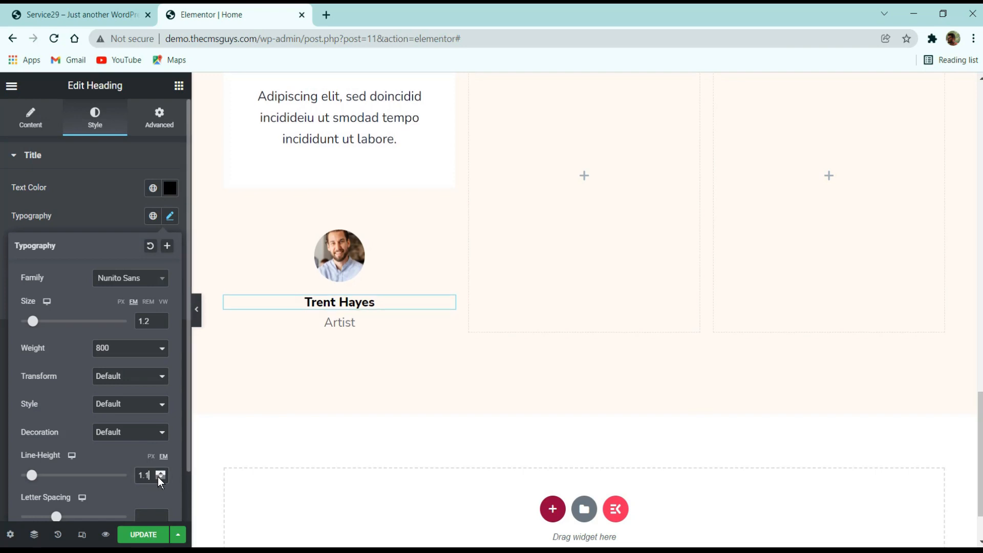
click(158, 477)
click(158, 478)
click(161, 472)
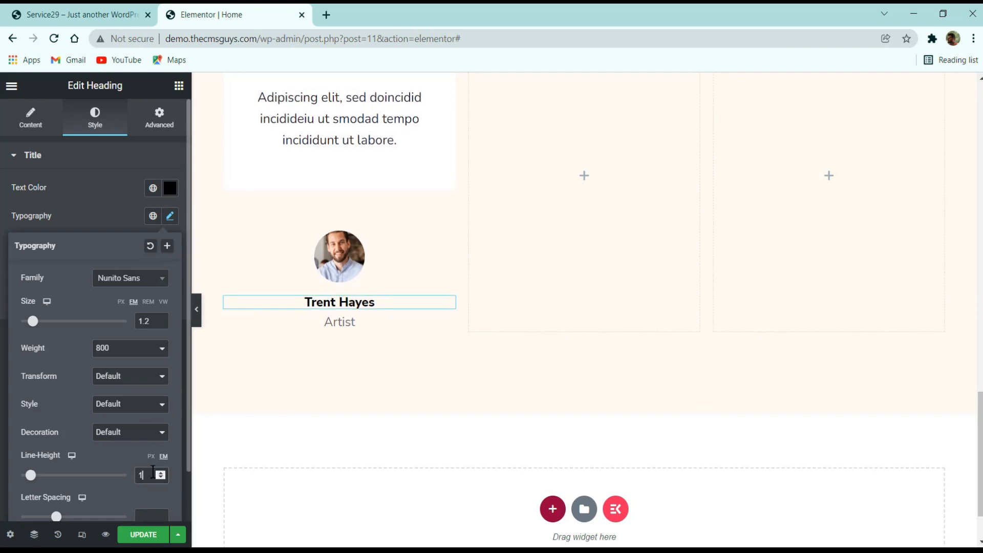
Set the client name heading's top margin to 10 px and its bottom margin to -5 px
click(159, 117)
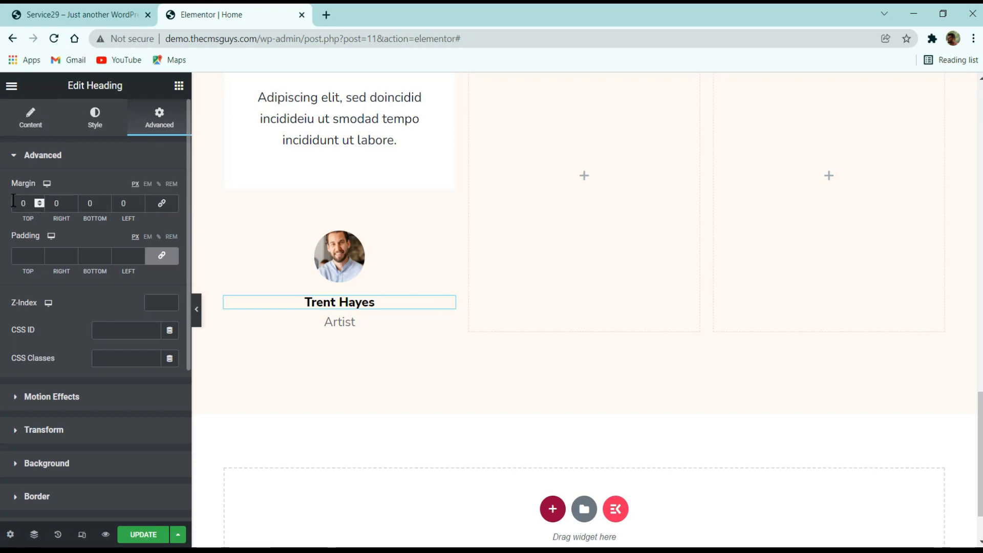
text(1)
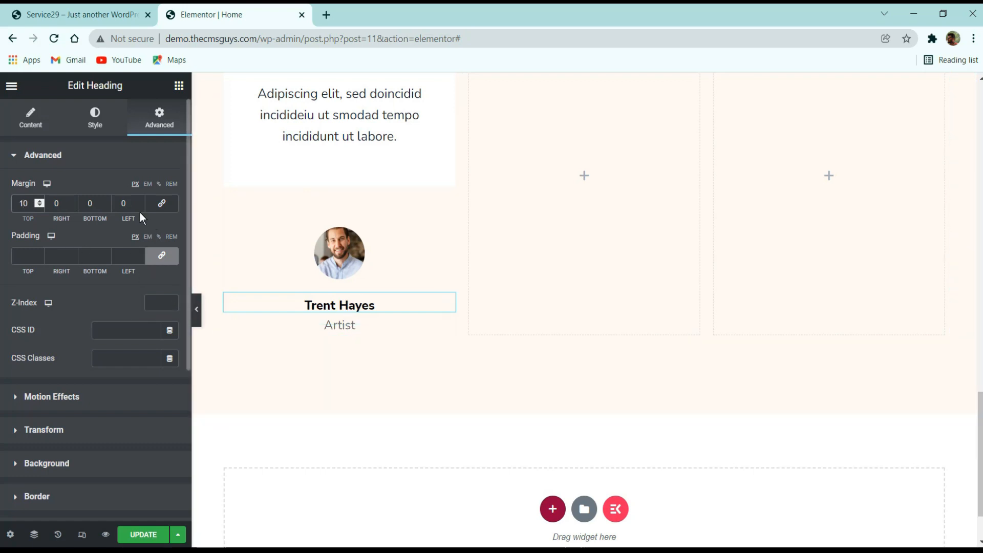
click(106, 205)
click(106, 205)
click(106, 205)
click(106, 205)
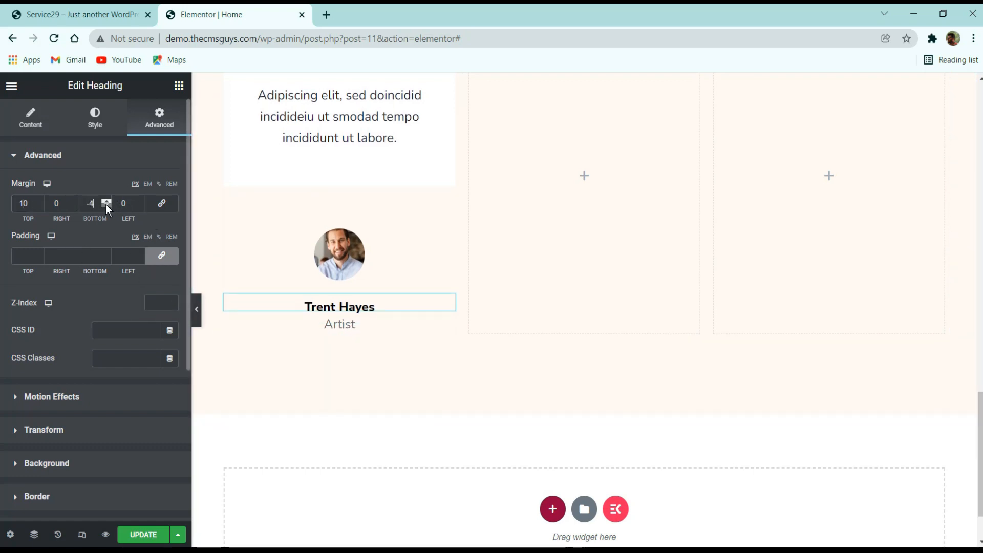
click(105, 205)
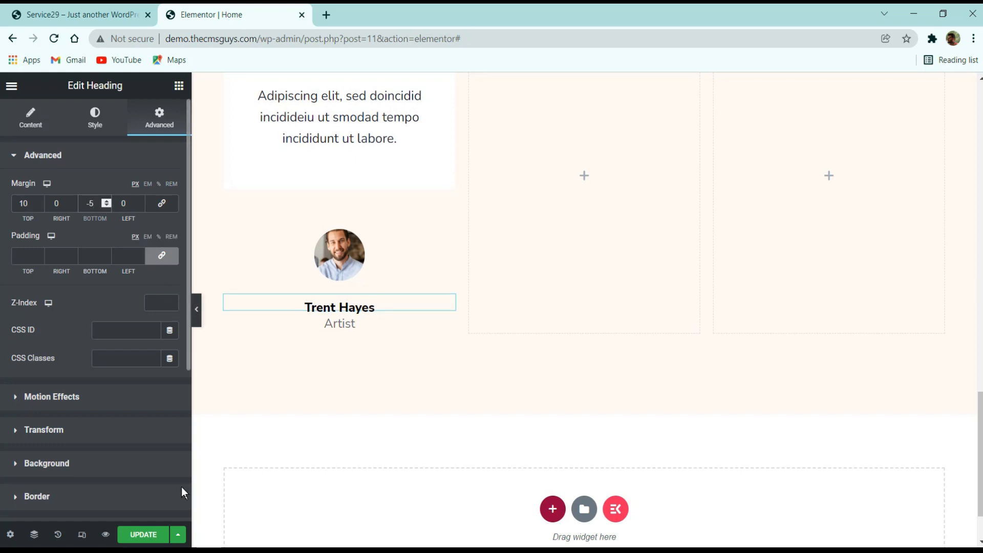
Save the page changes and preview the first testimonial column at full width before returning to editing
click(156, 541)
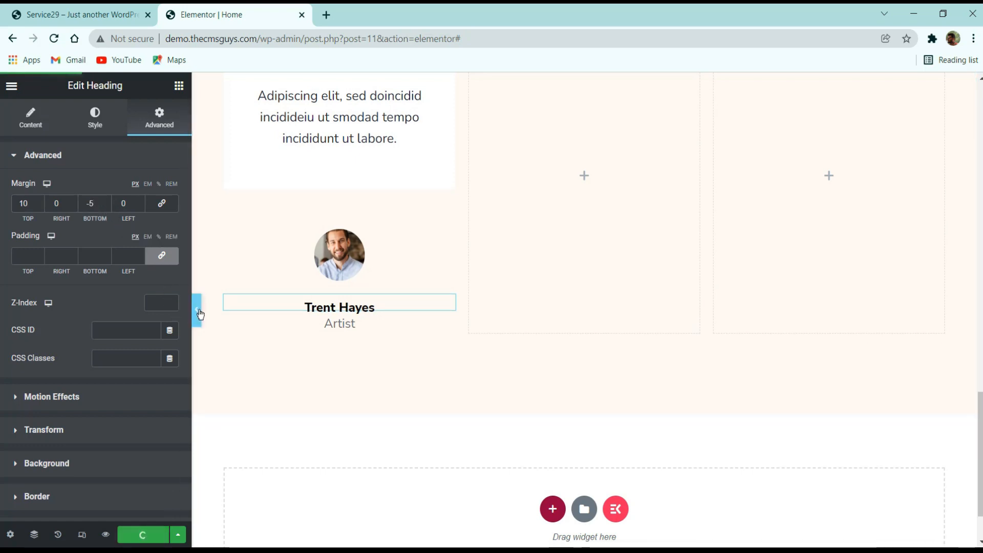
click(198, 309)
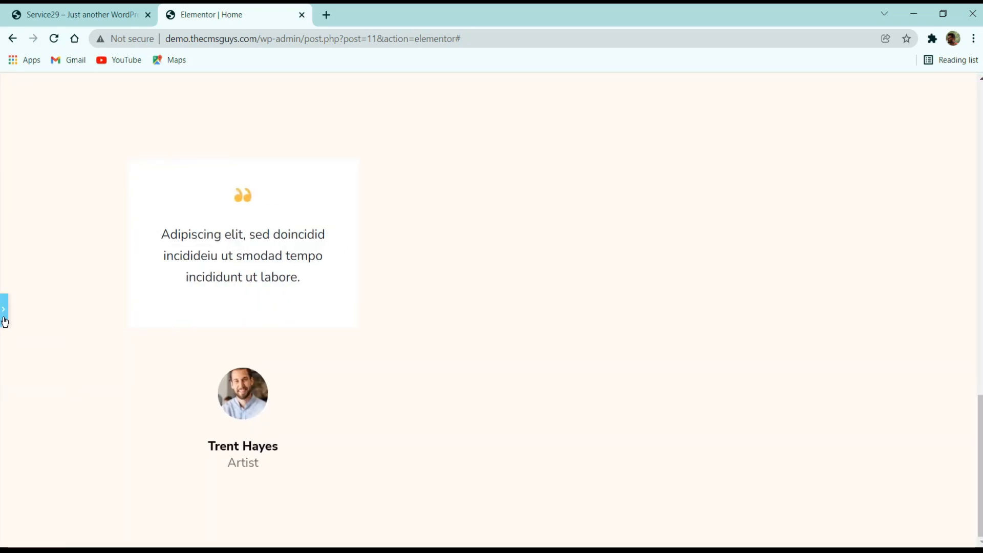
click(5, 322)
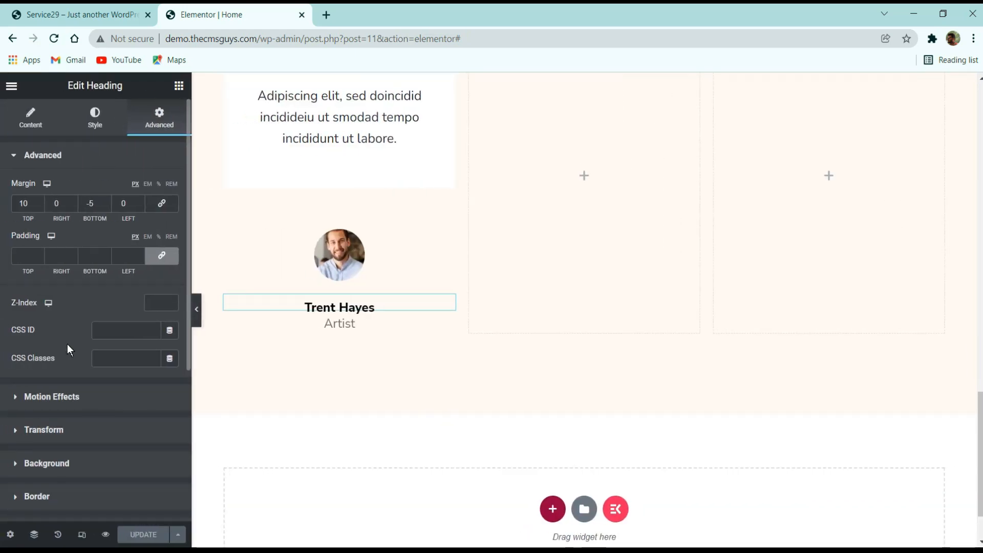
Duplicate the finished first testimonial column twice
scroll(303, 248, up, 3)
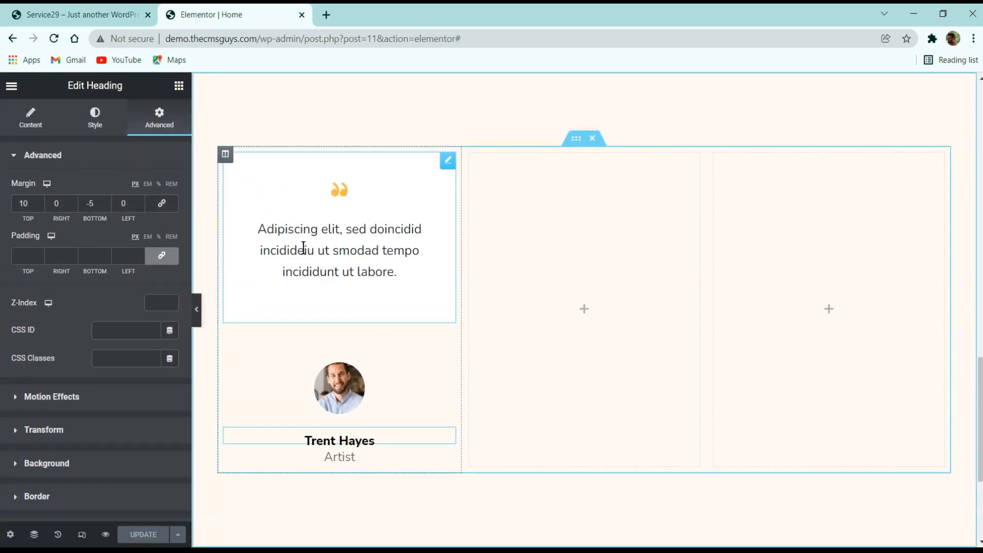
right_click(225, 159)
click(261, 187)
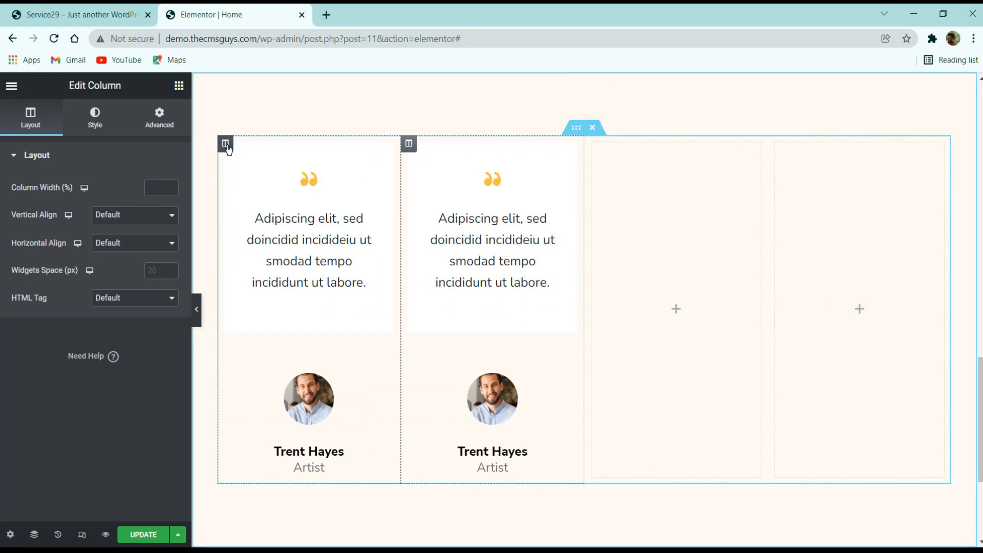
right_click(226, 148)
click(277, 175)
Delete the two empty columns beside the testimonials and preview the section at full width
right_click(766, 179)
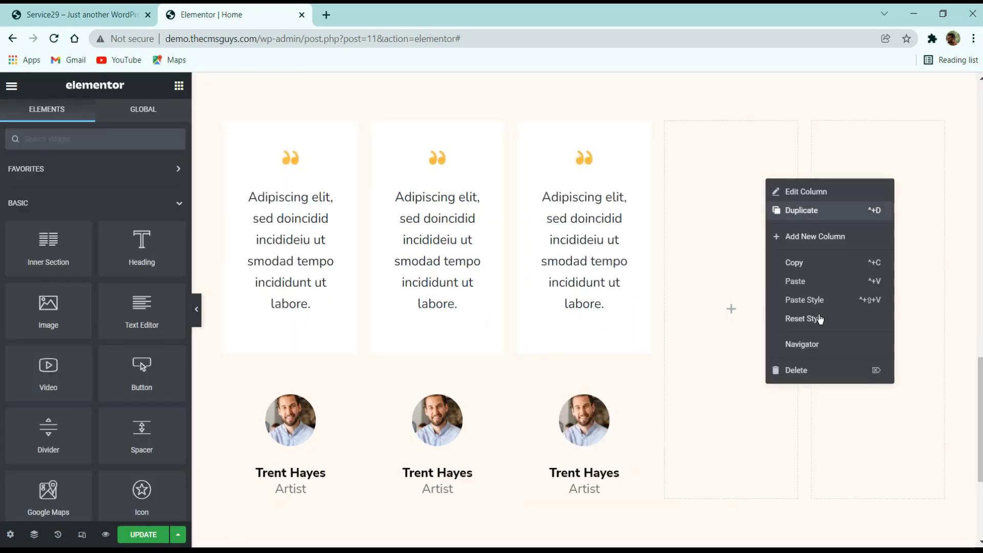
click(831, 374)
right_click(885, 263)
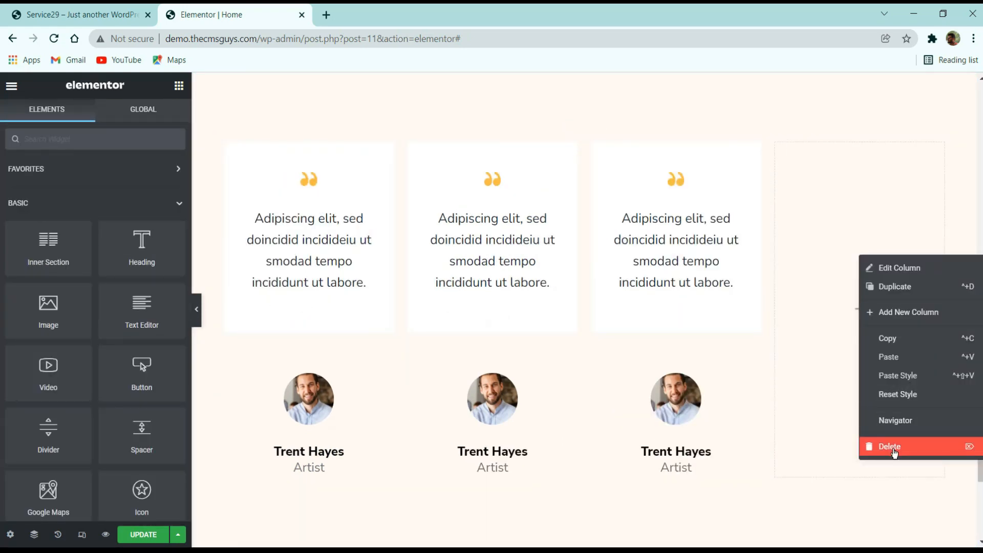
click(896, 446)
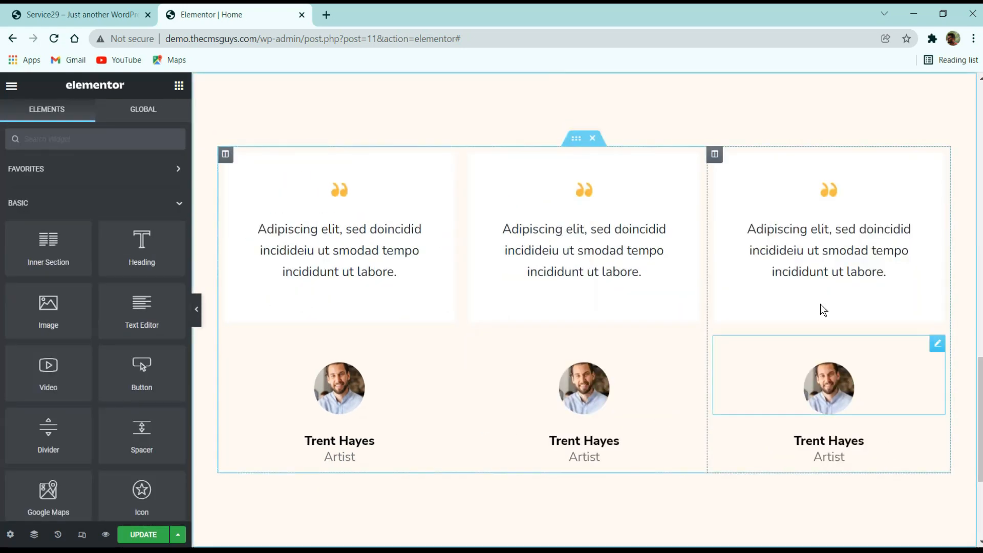
click(197, 309)
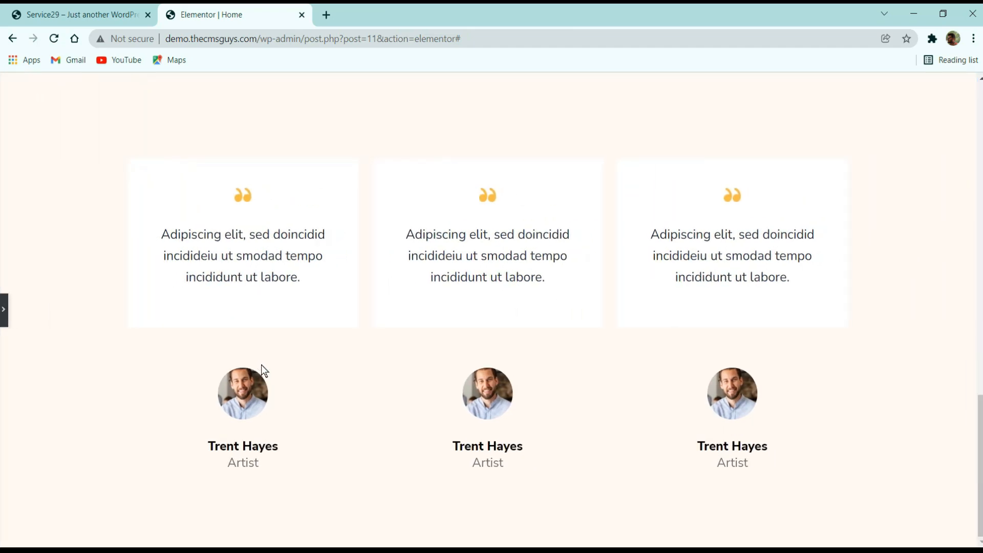
click(5, 310)
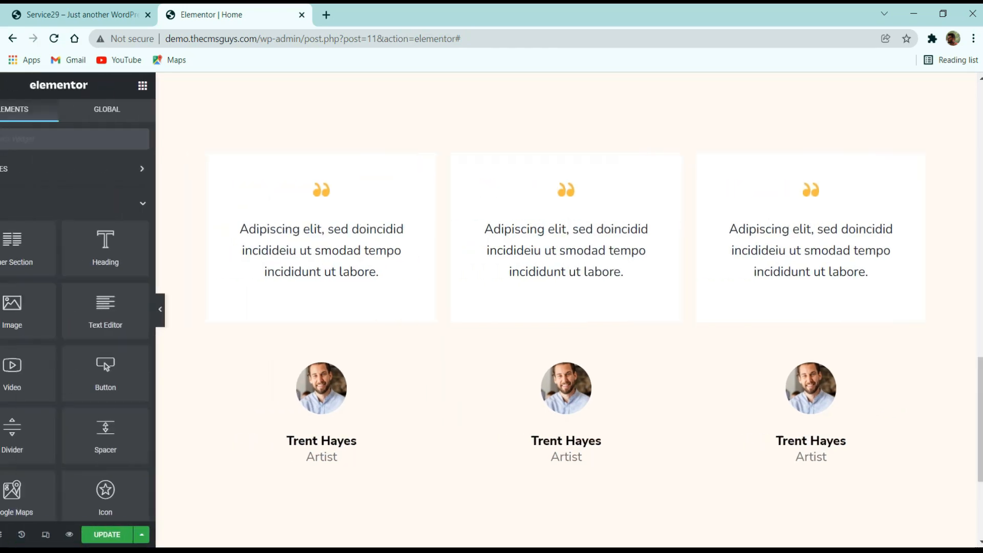